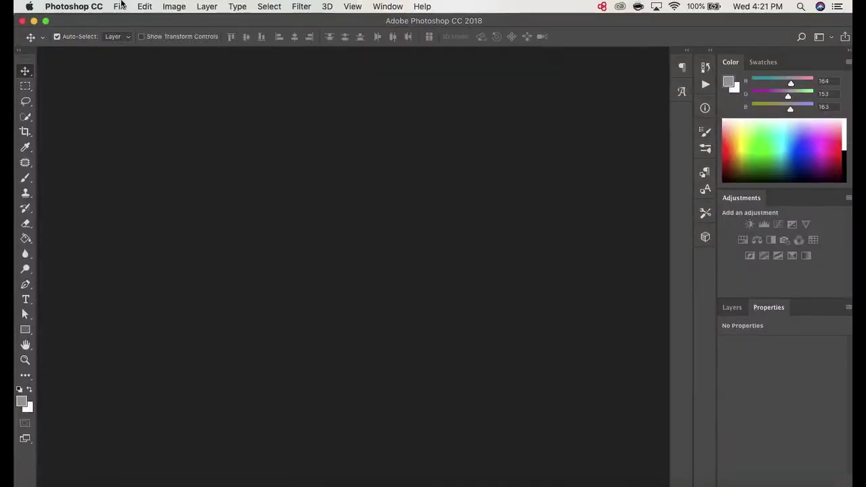
# Create a new blank 1080 × 1080 px document at 72 ppi.
pyautogui.click(119, 6)
pyautogui.click(127, 23)
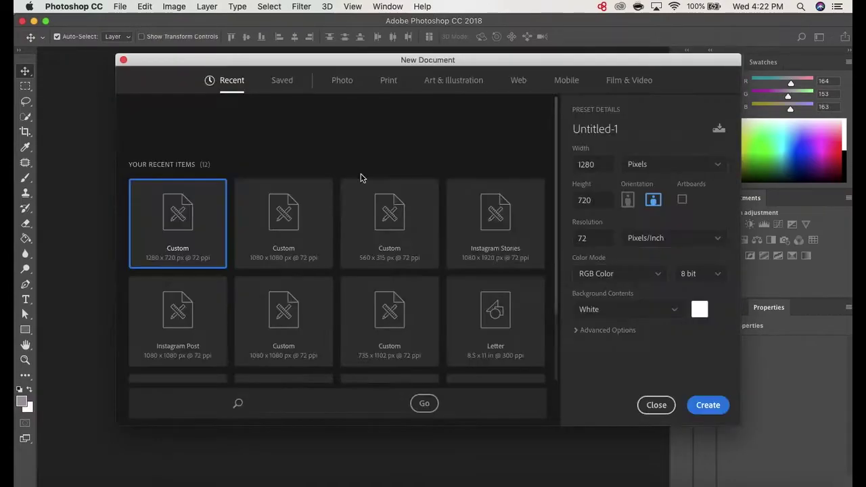
pyautogui.click(595, 165)
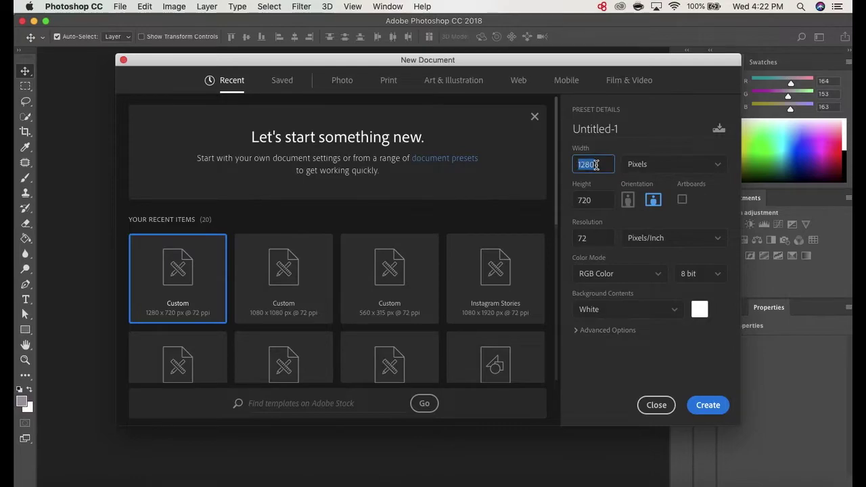
pyautogui.write('10')
pyautogui.press('Tab')
pyautogui.write('1')
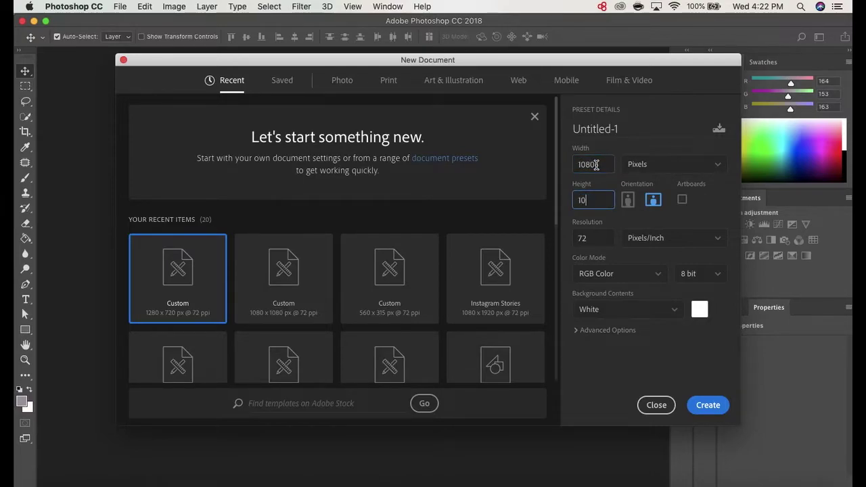
pyautogui.click(699, 407)
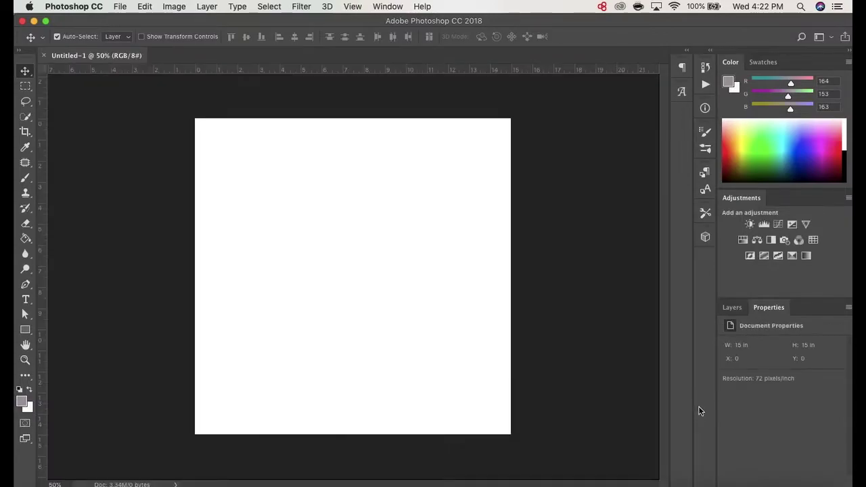
pyautogui.click(786, 482)
# Place the desk photo on the canvas, scaled to about 210% so it fills the square.
pyautogui.moveTo(209, 306); pyautogui.dragTo(309, 361)
pyautogui.moveTo(368, 180); pyautogui.dragTo(519, 102)
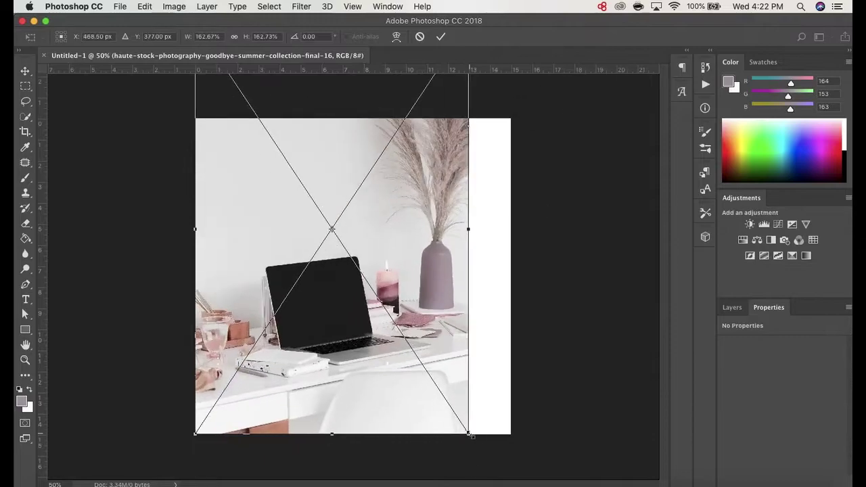
pyautogui.moveTo(432, 365); pyautogui.dragTo(424, 306)
pyautogui.press('super+minus')
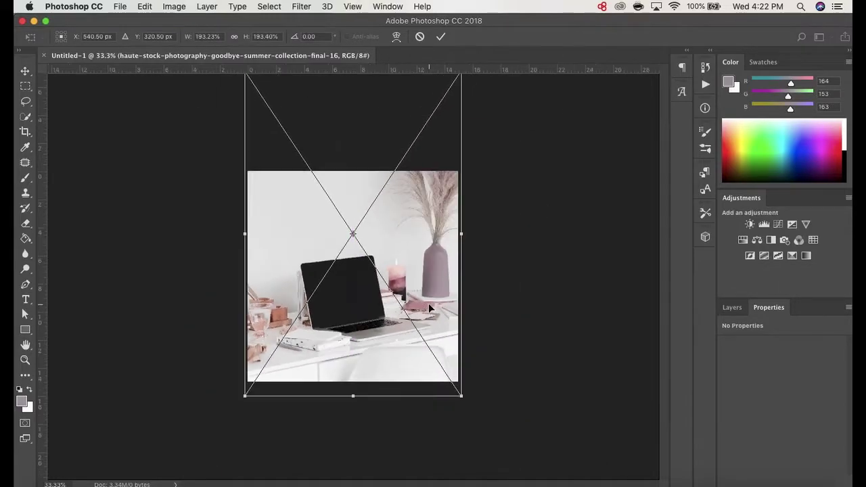
pyautogui.press('super+minus')
pyautogui.moveTo(269, 112); pyautogui.dragTo(264, 100)
pyautogui.moveTo(352, 284); pyautogui.dragTo(344, 296)
pyautogui.press('Return')
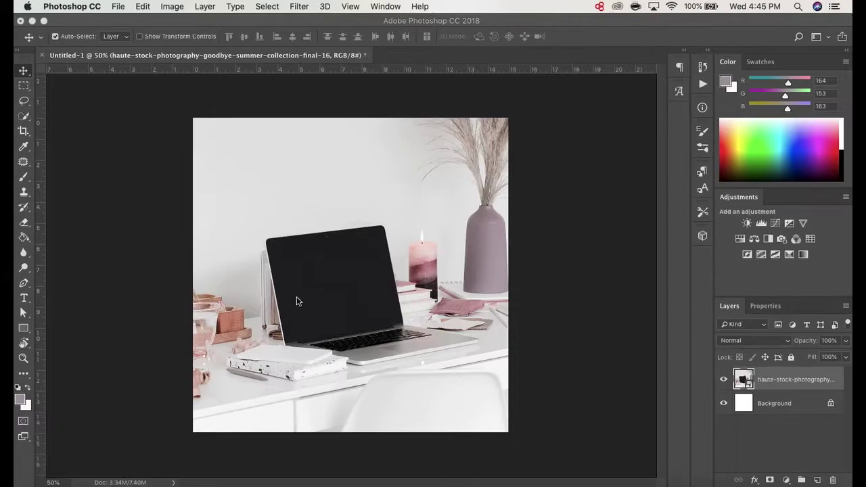
pyautogui.click(26, 329)
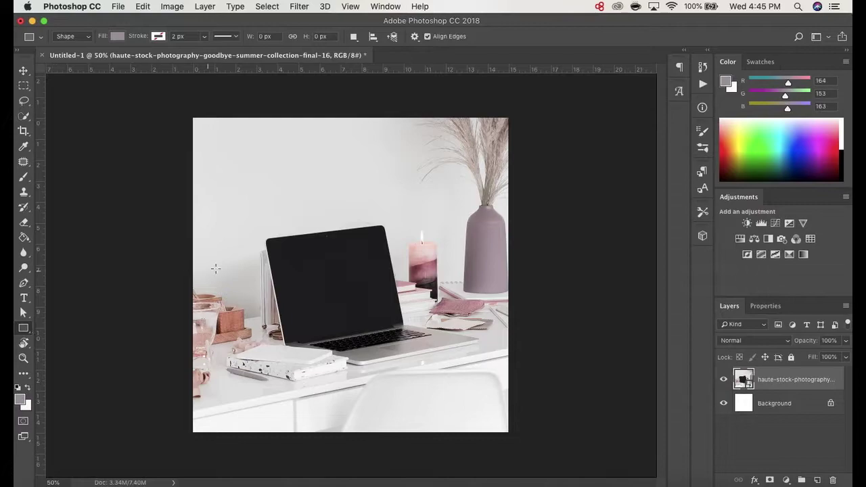
# Draw a 500 × 312 px rectangle over the laptop screen and fill it black.
pyautogui.moveTo(275, 248); pyautogui.dragTo(421, 337)
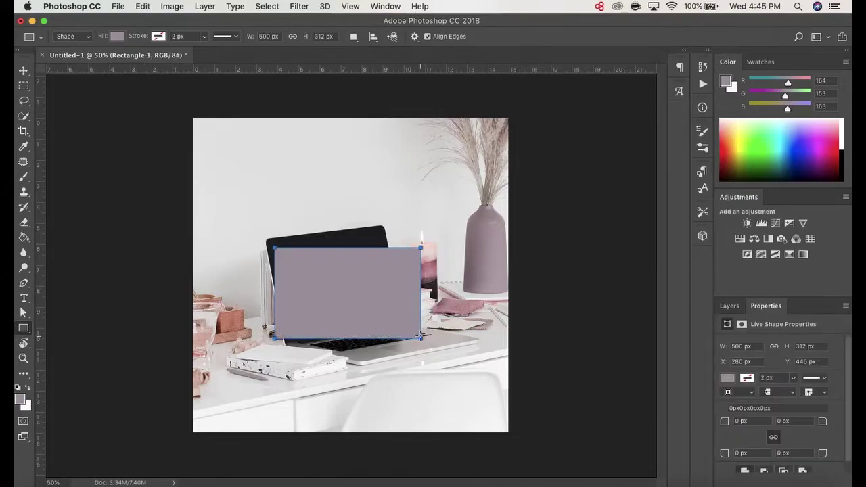
pyautogui.click(118, 37)
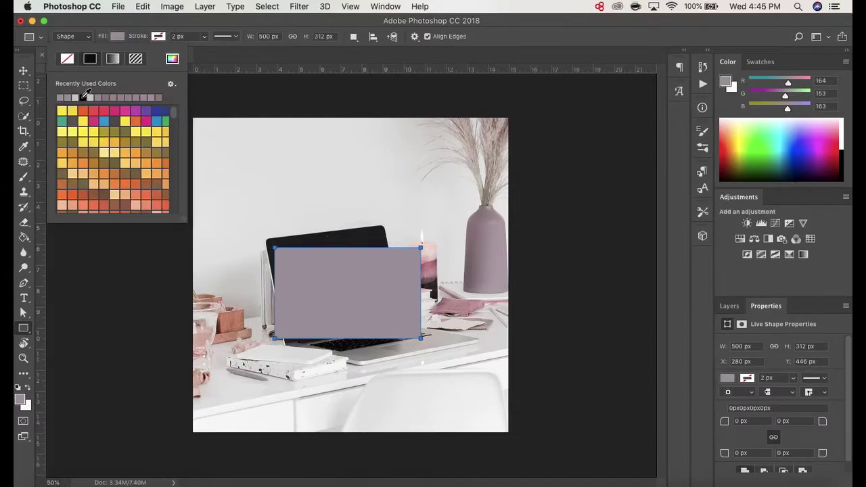
pyautogui.click(84, 96)
pyautogui.click(23, 71)
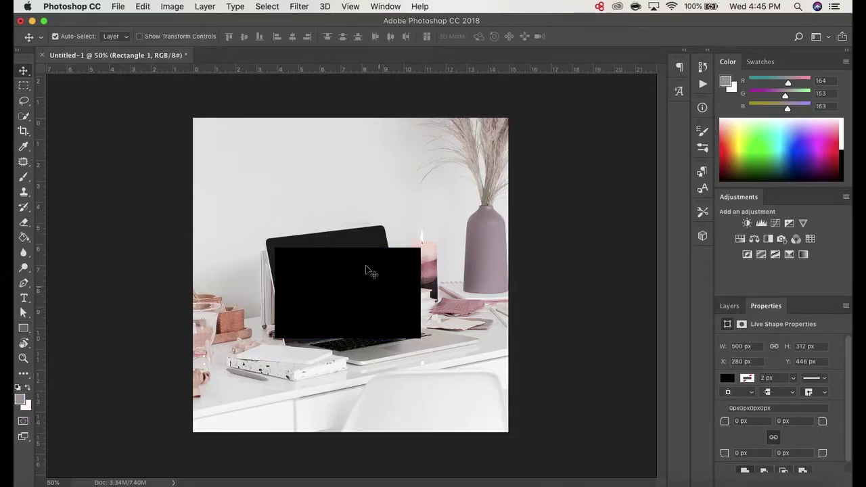
pyautogui.click(144, 6)
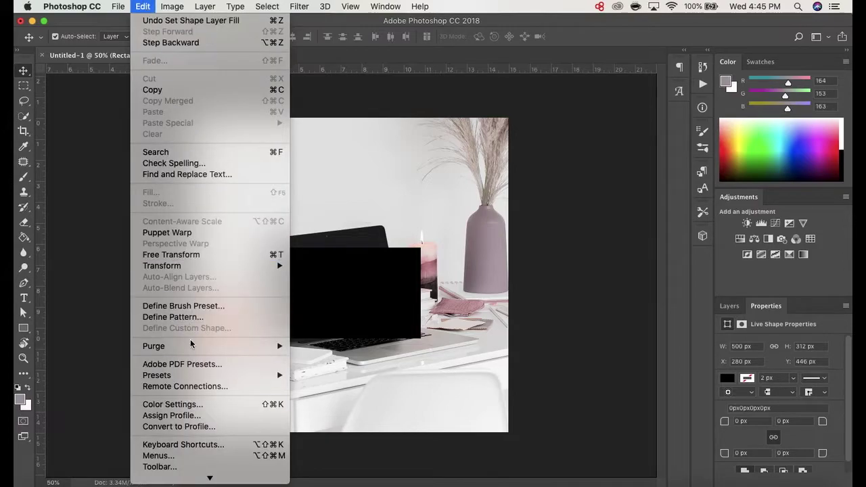
# Distort the black rectangle so its corners sit on the laptop screen's corners.
pyautogui.moveTo(209, 268)
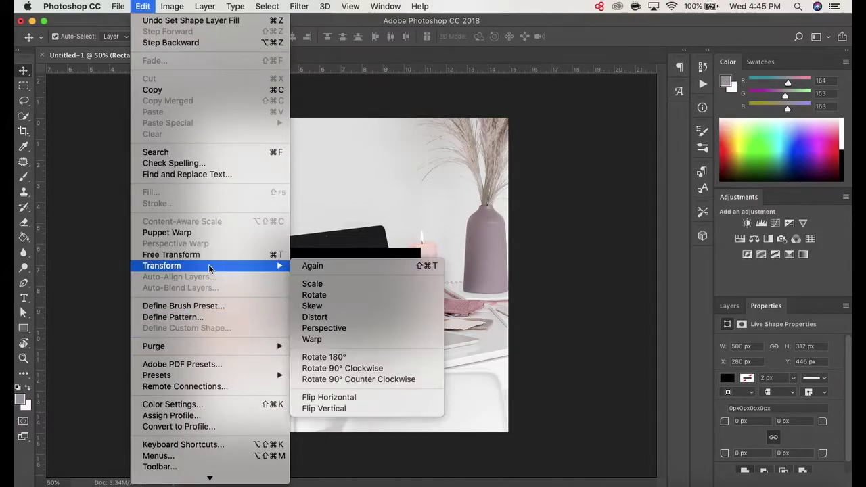
pyautogui.click(323, 318)
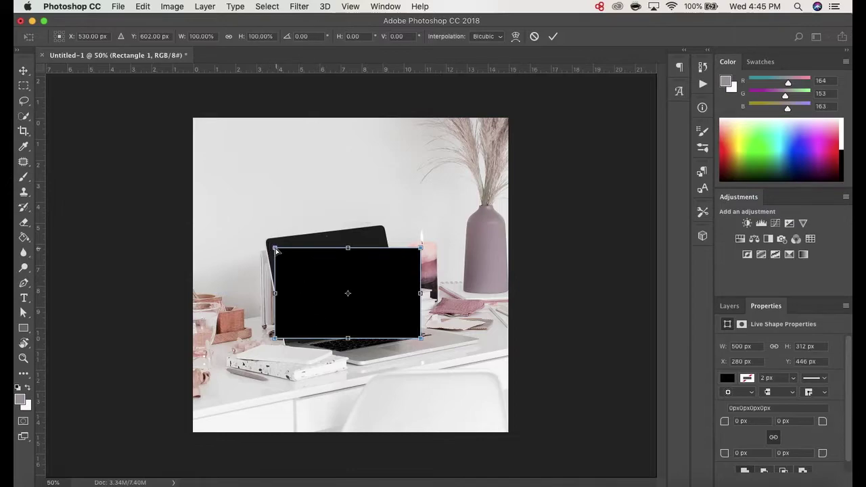
pyautogui.moveTo(421, 250); pyautogui.dragTo(381, 238)
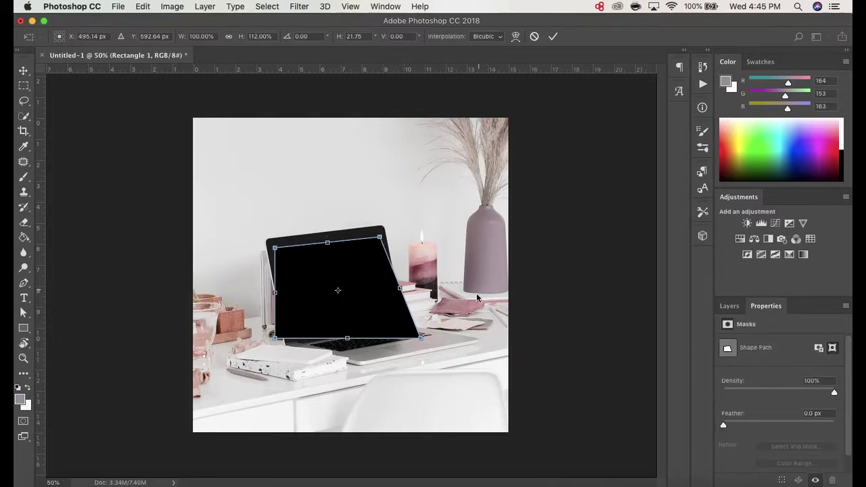
pyautogui.moveTo(421, 338); pyautogui.dragTo(396, 318)
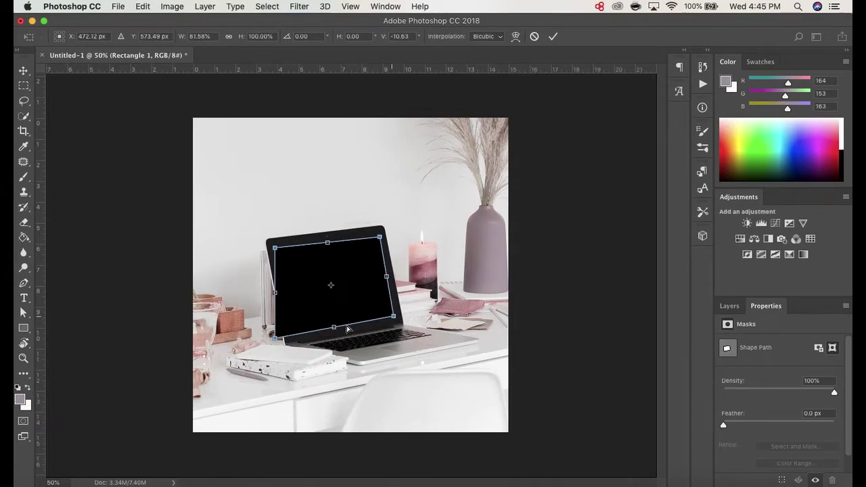
pyautogui.moveTo(275, 338); pyautogui.dragTo(292, 333)
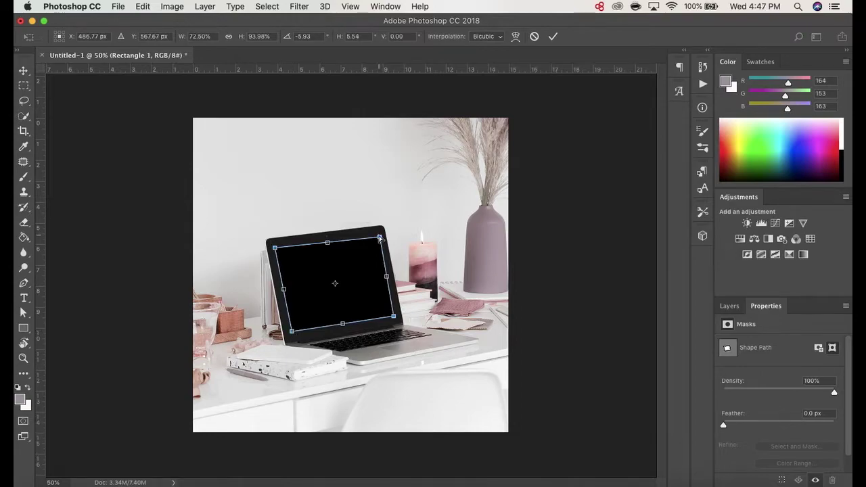
pyautogui.moveTo(380, 238); pyautogui.dragTo(379, 236)
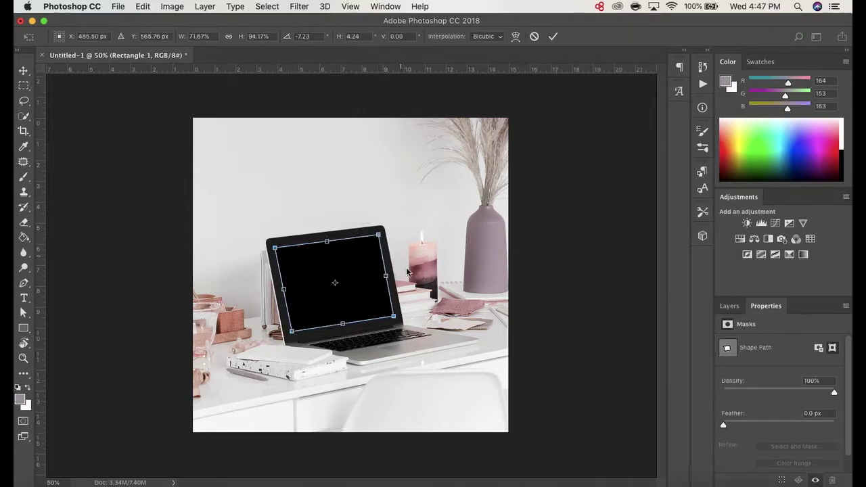
pyautogui.moveTo(393, 316); pyautogui.dragTo(391, 318)
pyautogui.moveTo(378, 235); pyautogui.dragTo(377, 237)
pyautogui.moveTo(393, 317); pyautogui.dragTo(392, 316)
pyautogui.moveTo(378, 236); pyautogui.dragTo(377, 234)
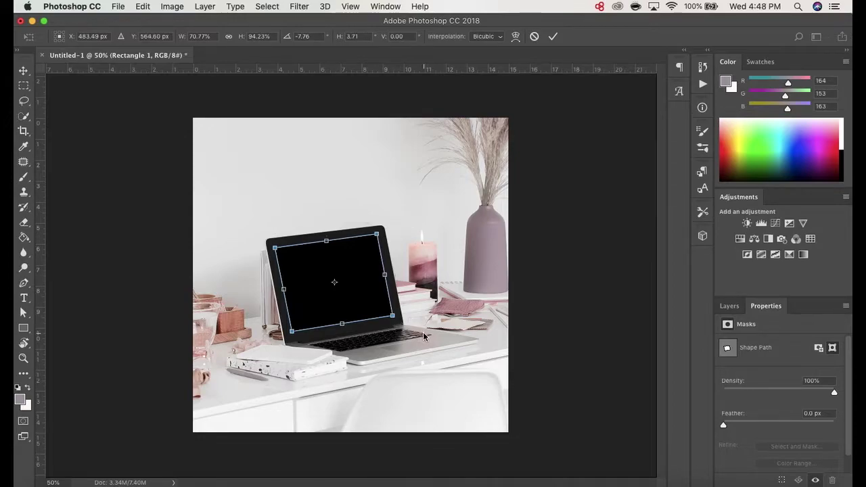
pyautogui.press('Return')
# Stretch the shape slightly from its top edge with Free Transform.
pyautogui.press('super+t')
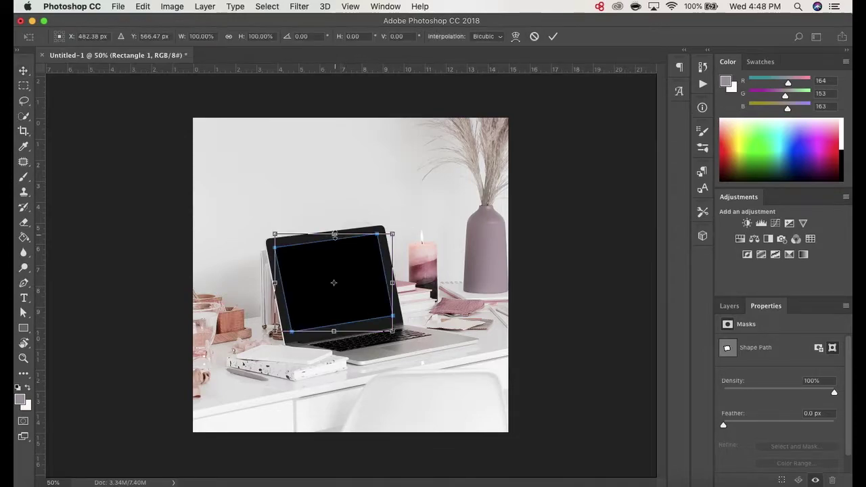
pyautogui.moveTo(335, 234); pyautogui.dragTo(335, 238)
pyautogui.press('Return')
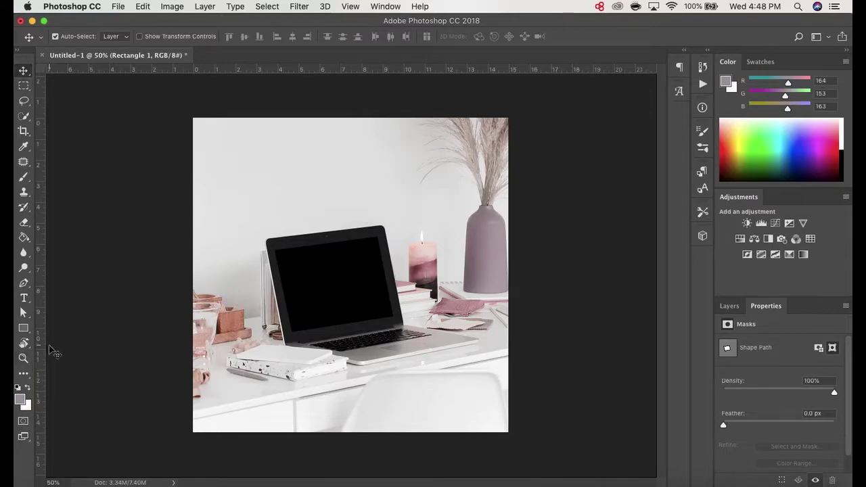
# Nudge the rectangle's top-right and bottom-right anchor points onto the screen corners.
pyautogui.click(26, 313)
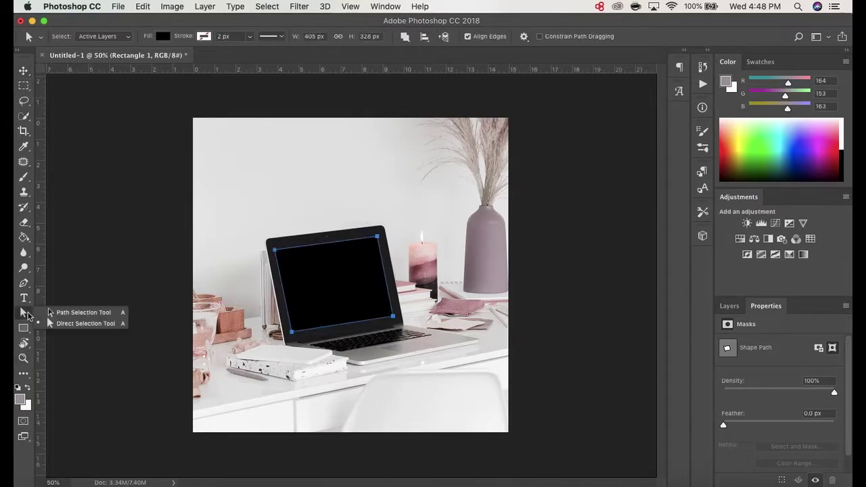
pyautogui.click(81, 323)
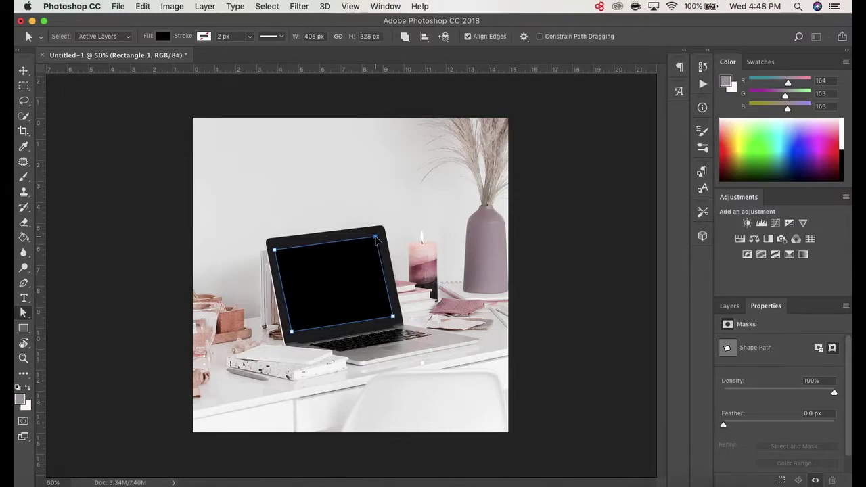
pyautogui.moveTo(377, 237); pyautogui.dragTo(379, 238)
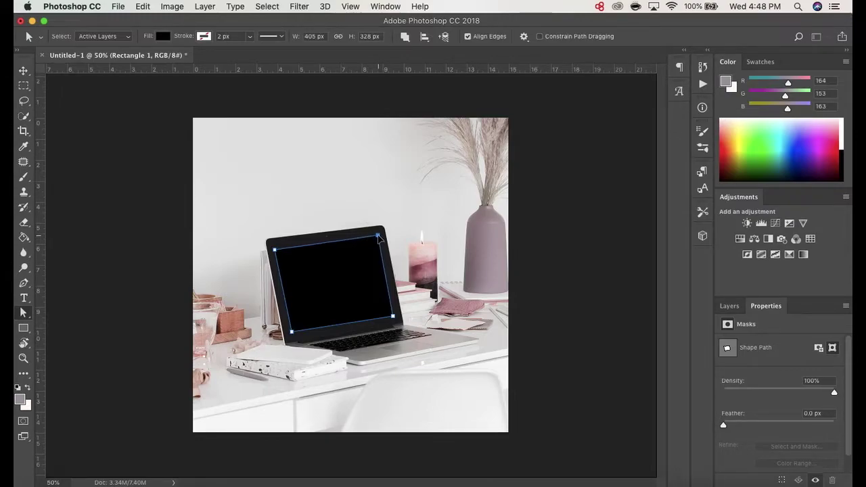
pyautogui.click(537, 278)
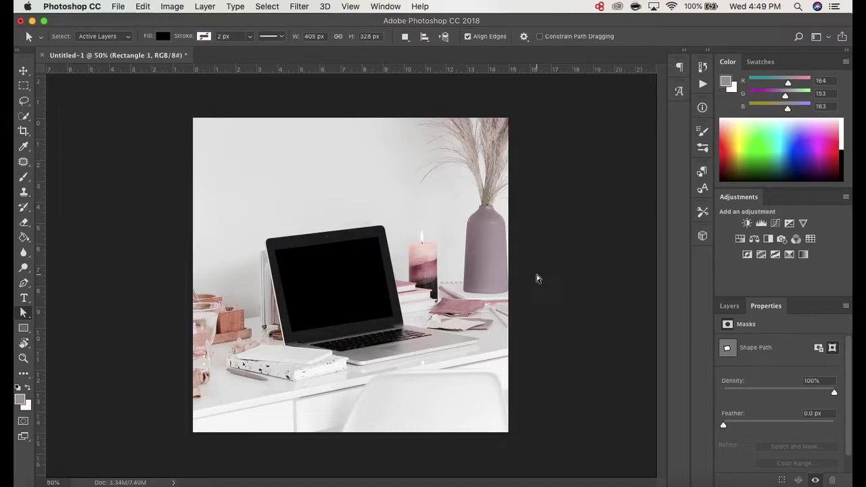
pyautogui.click(396, 317)
pyautogui.moveTo(396, 317); pyautogui.dragTo(398, 318)
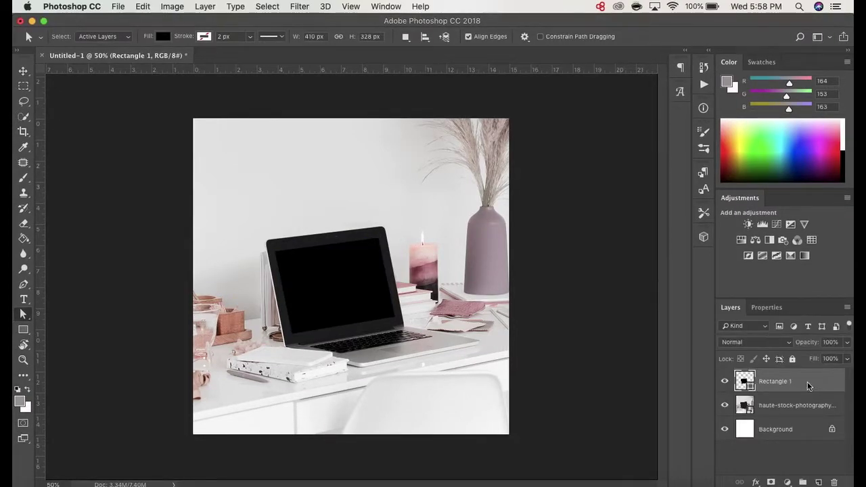
# Convert the Rectangle 1 layer to a smart object.
pyautogui.rightClick(810, 387)
pyautogui.scroll(-5, 767, 401)
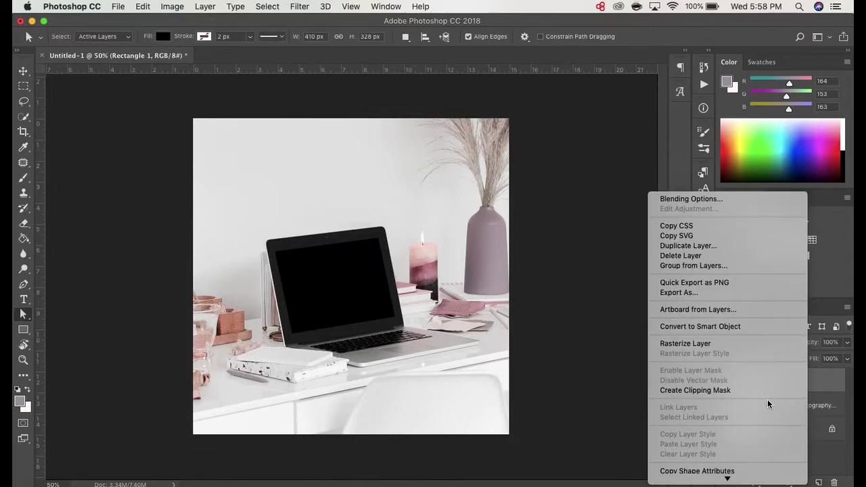
pyautogui.click(723, 326)
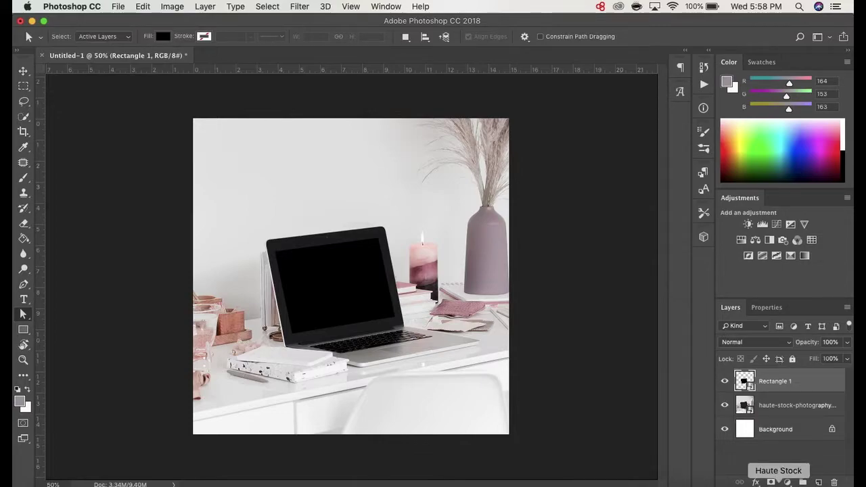
pyautogui.click(779, 482)
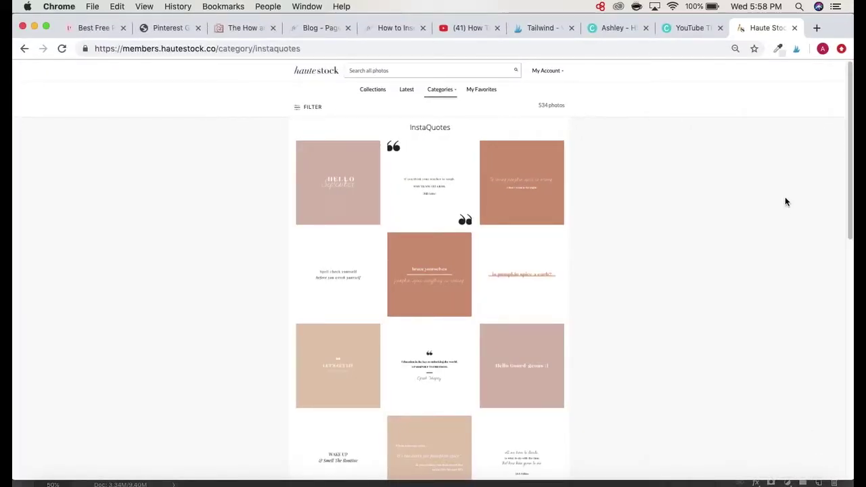
# Capture a selected area of the InstaQuotes page with the Nimbus Capture extension.
pyautogui.click(843, 49)
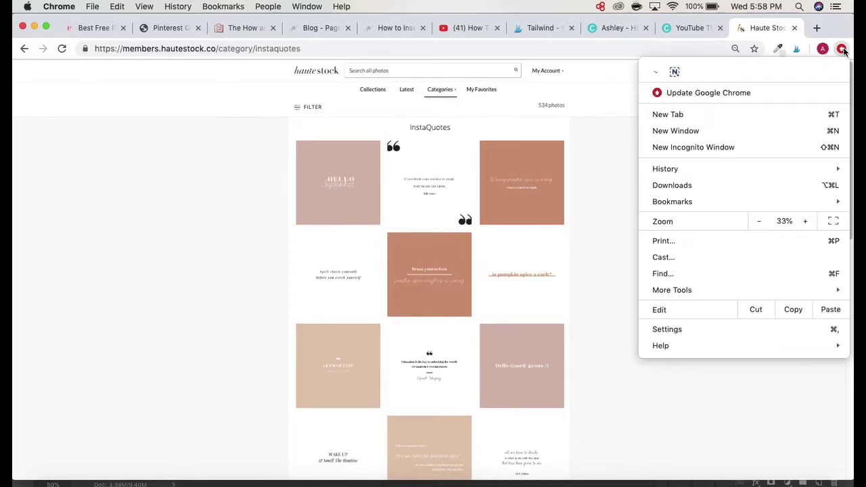
pyautogui.click(677, 72)
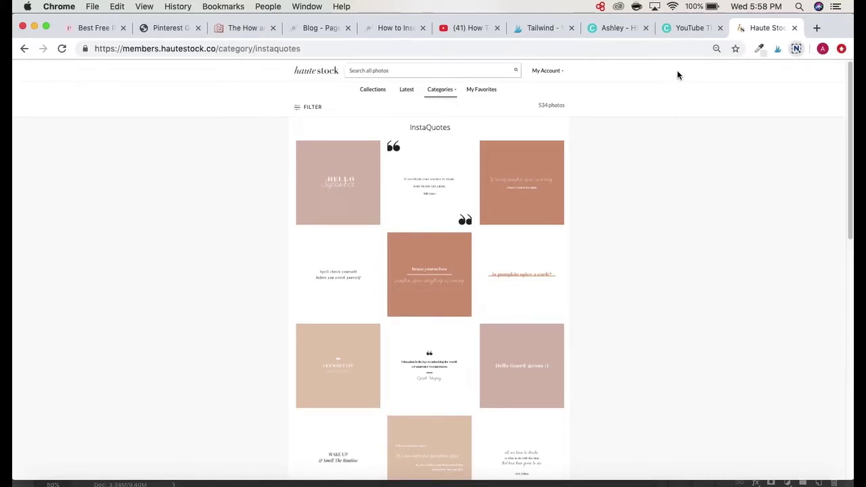
pyautogui.click(797, 50)
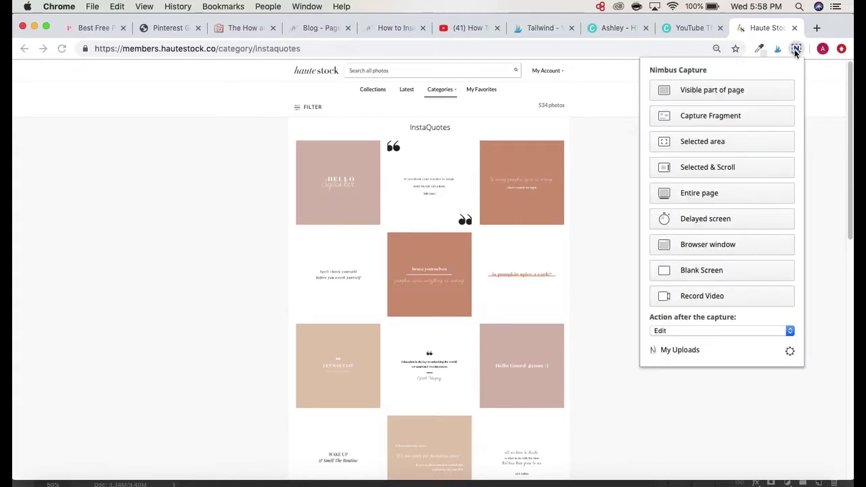
pyautogui.click(736, 144)
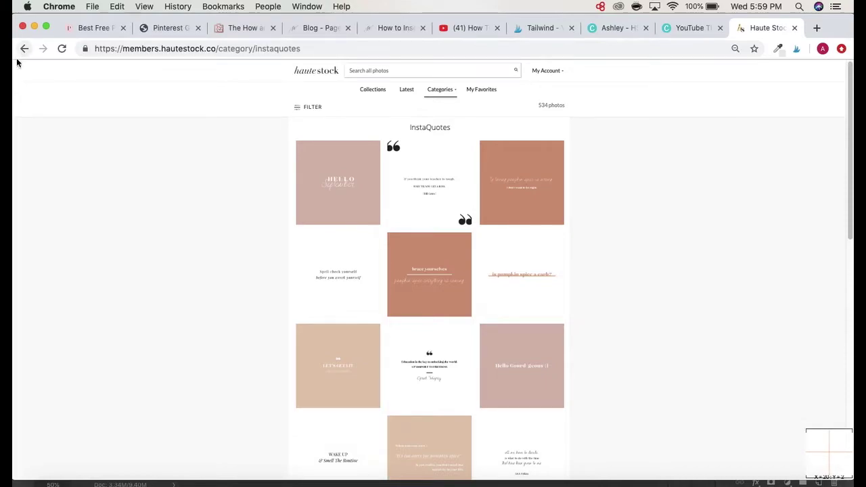
pyautogui.moveTo(14, 62); pyautogui.dragTo(852, 479)
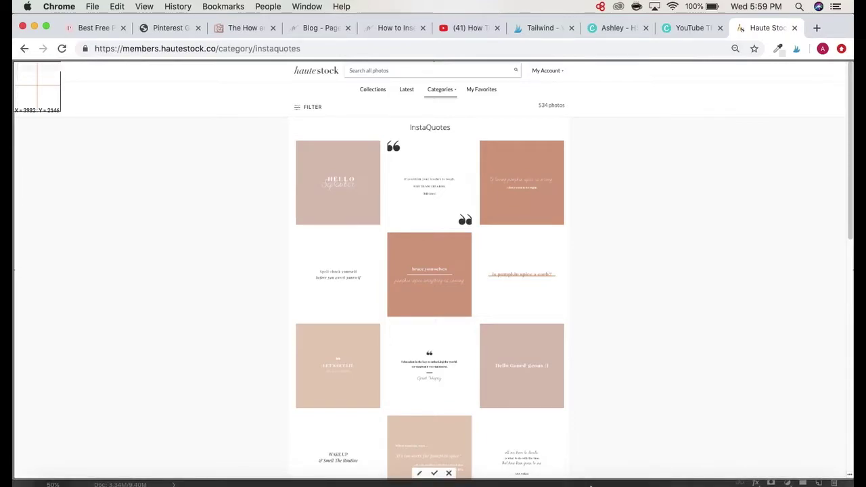
pyautogui.click(434, 475)
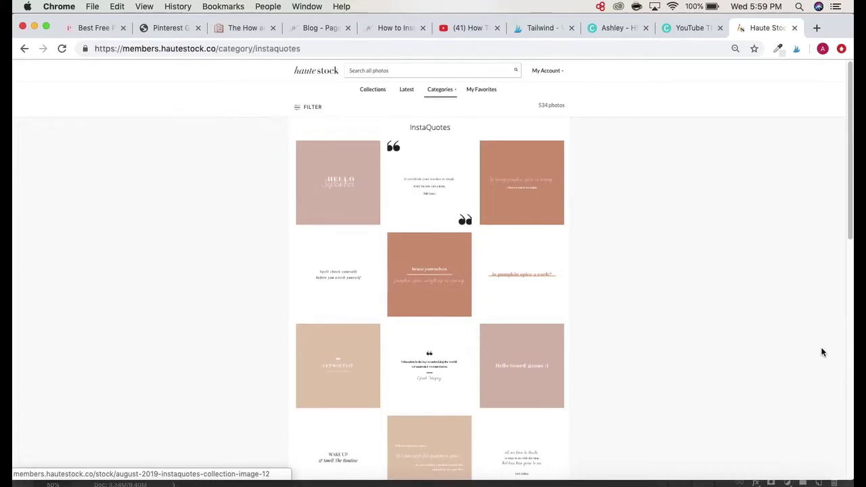
# Save the capture as FallScreenshot.
pyautogui.write('FallScreenshot')
pyautogui.press('Return')
pyautogui.press('super+equal')
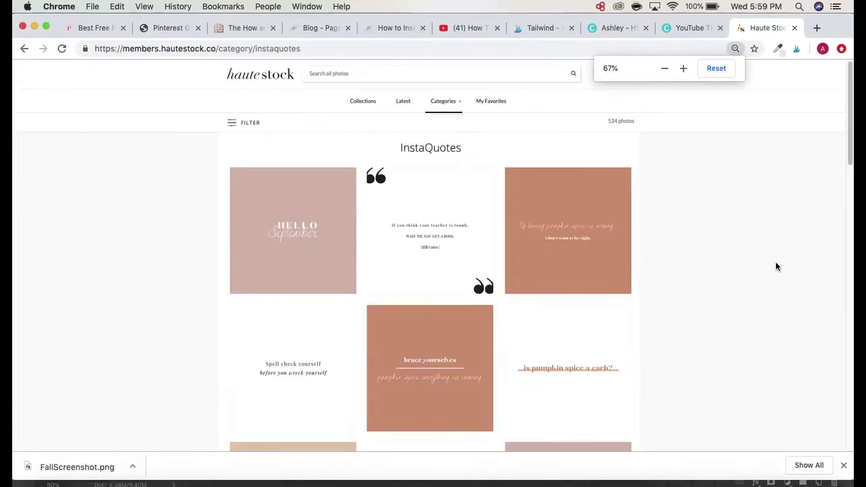
pyautogui.press('super+equal')
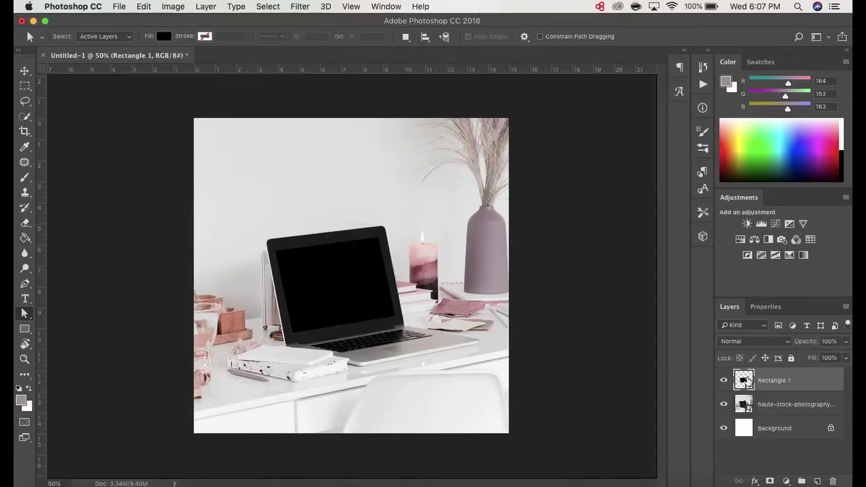
# Open the Rectangle 1 smart object and place FallScreenshot.png into it.
pyautogui.doubleClick(744, 381)
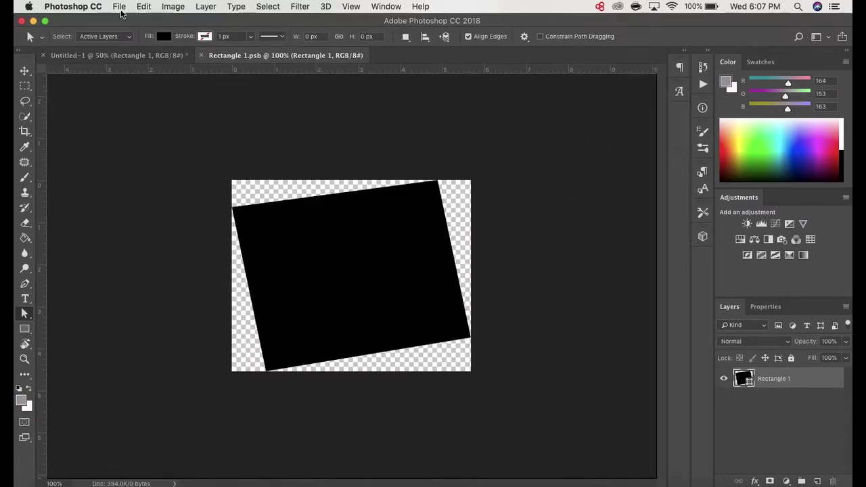
pyautogui.moveTo(125, 20); pyautogui.dragTo(227, 21)
pyautogui.moveTo(42, 175); pyautogui.dragTo(433, 267)
pyautogui.moveTo(442, 23); pyautogui.dragTo(338, 21)
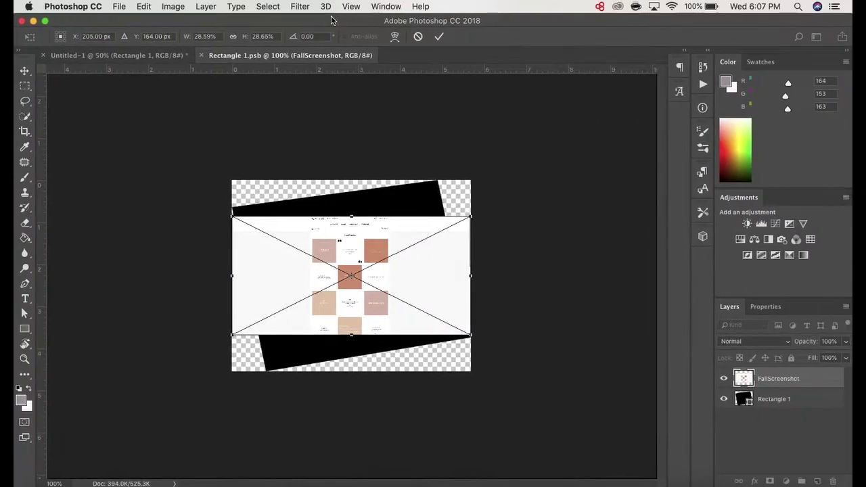
pyautogui.press('Return')
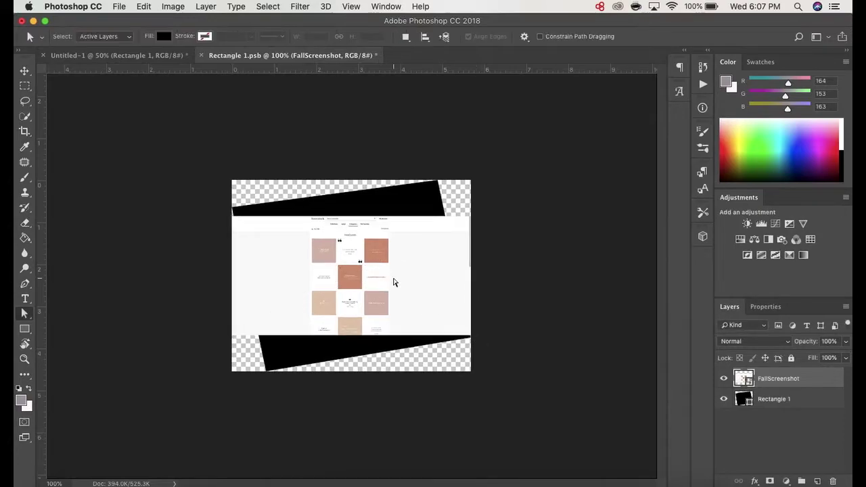
# Rotate the screenshot about -10.7° over the black rectangle and lower its opacity to 91%.
pyautogui.hotkey('ctrl', 't')
pyautogui.moveTo(487, 344); pyautogui.dragTo(492, 319)
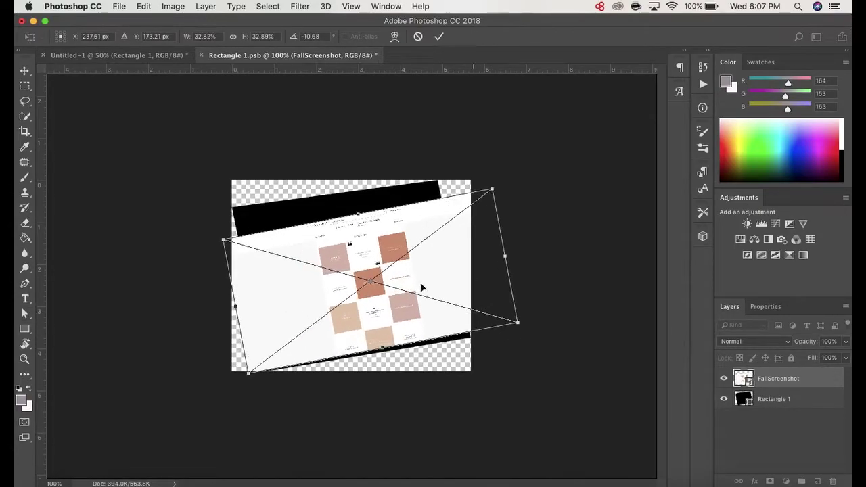
pyautogui.moveTo(277, 247); pyautogui.dragTo(338, 290)
pyautogui.moveTo(518, 319); pyautogui.dragTo(526, 329)
pyautogui.moveTo(366, 271); pyautogui.dragTo(353, 276)
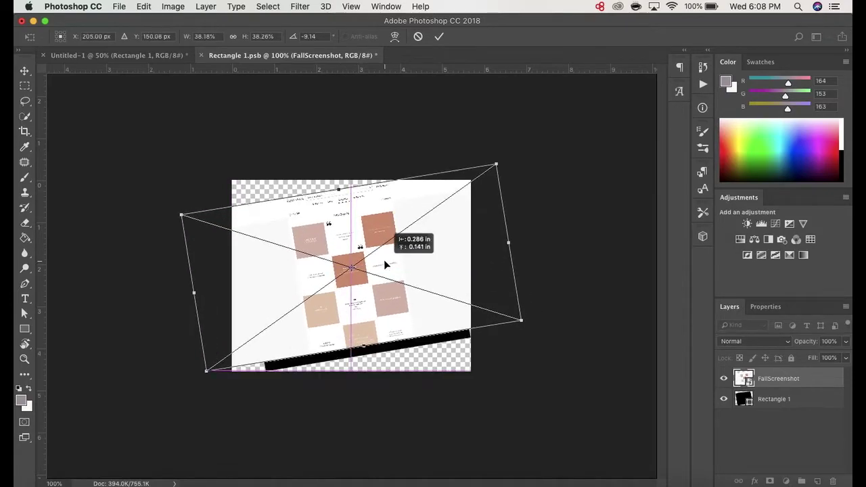
pyautogui.moveTo(527, 337); pyautogui.dragTo(526, 333)
pyautogui.press('Return')
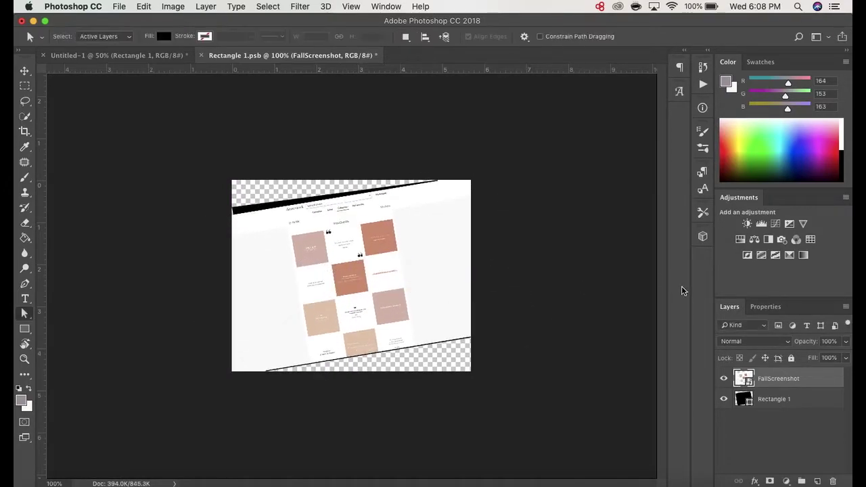
pyautogui.click(846, 358)
pyautogui.moveTo(846, 358); pyautogui.dragTo(840, 359)
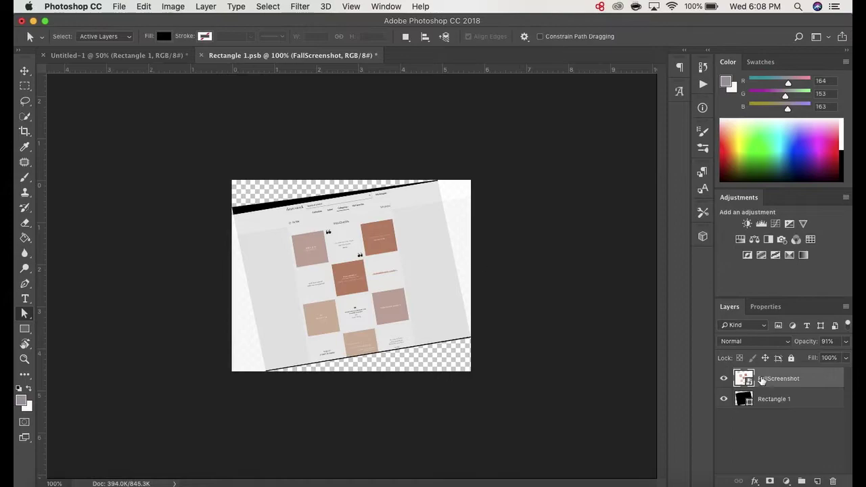
# Re-rotate the screenshot to about -8.4° and adjust its position.
pyautogui.hotkey('ctrl', 't')
pyautogui.moveTo(168, 221); pyautogui.dragTo(165, 223)
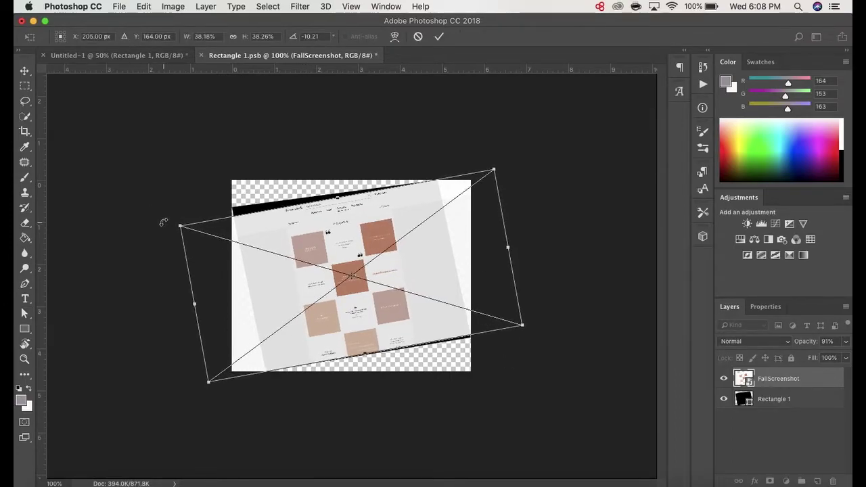
pyautogui.press('Return')
pyautogui.moveTo(376, 281); pyautogui.dragTo(373, 277)
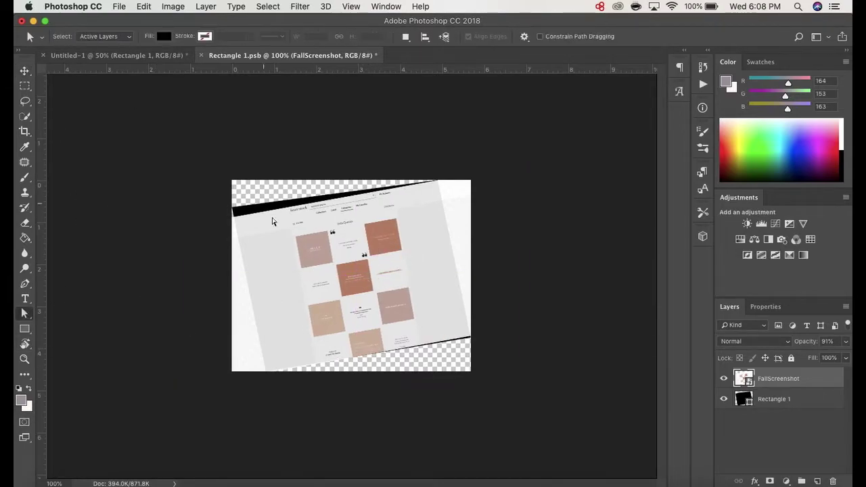
pyautogui.press('super+t')
pyautogui.press('Return')
# Distort the screenshot's top corners and bottom-right corner toward the tilted screen.
pyautogui.click(143, 6)
pyautogui.moveTo(203, 266)
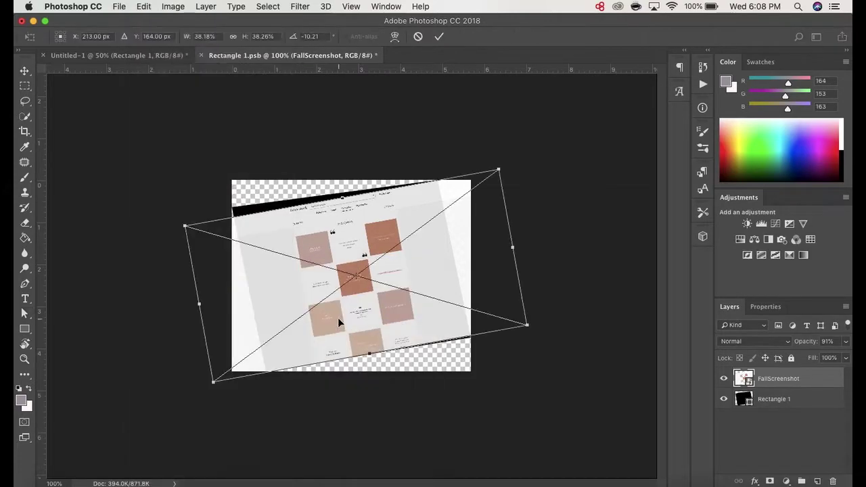
pyautogui.moveTo(186, 225); pyautogui.dragTo(189, 215)
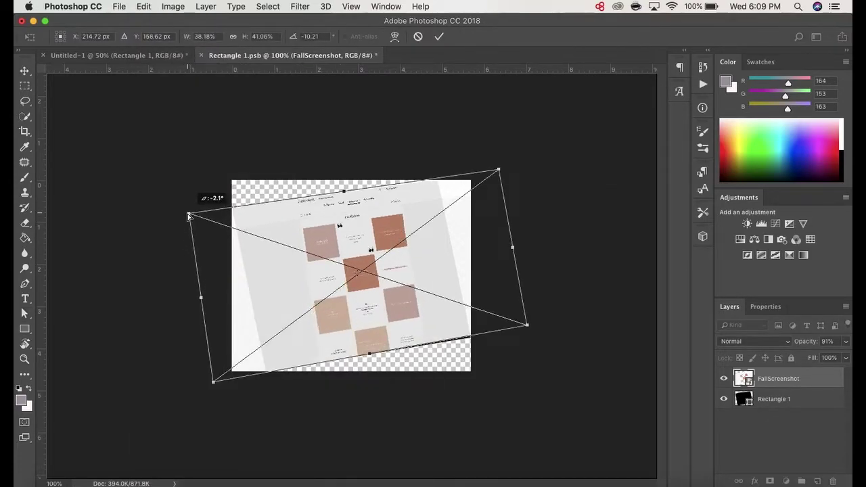
pyautogui.moveTo(499, 170); pyautogui.dragTo(498, 173)
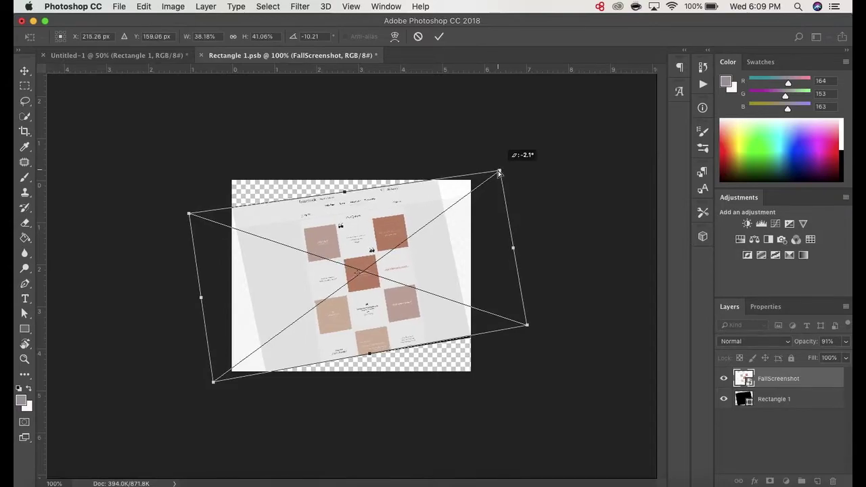
pyautogui.moveTo(528, 326); pyautogui.dragTo(526, 331)
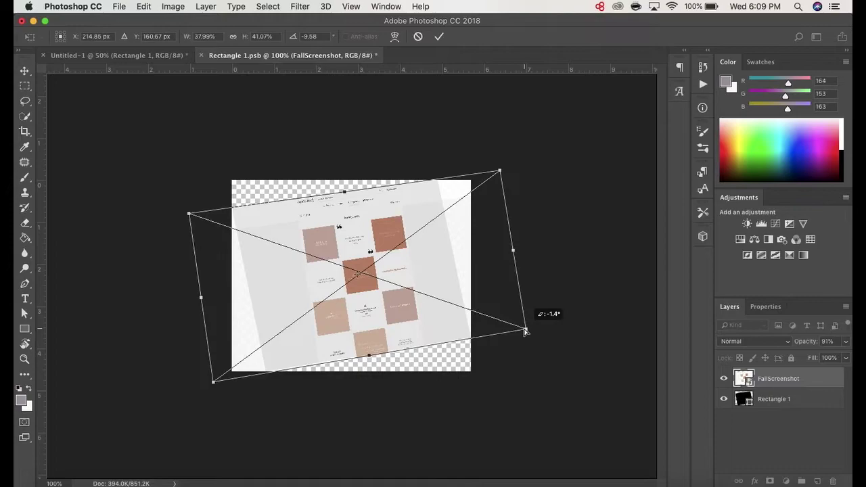
pyautogui.press('Left')
pyautogui.press('Left')
pyautogui.press('Left')
pyautogui.press('Left')
pyautogui.press('Left')
pyautogui.press('Left')
pyautogui.press('Left')
pyautogui.press('Left')
pyautogui.press('Left')
pyautogui.press('Left')
pyautogui.press('Left')
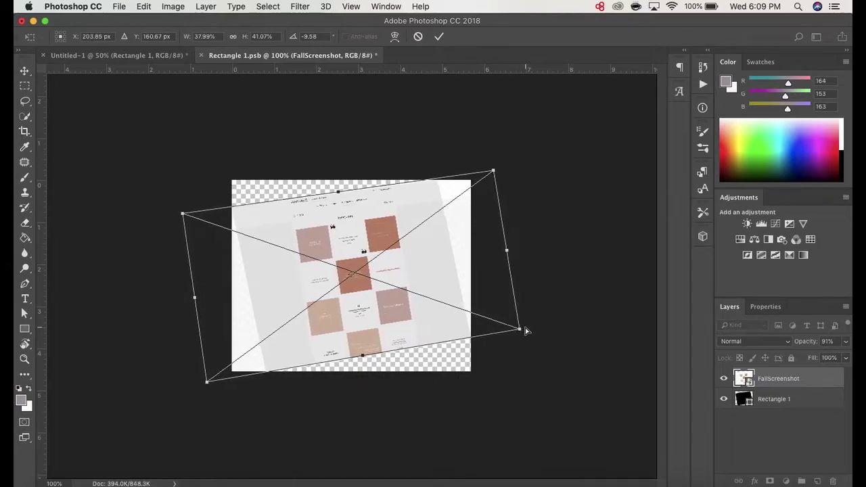
pyautogui.press('Left')
pyautogui.press('Left')
pyautogui.press('Left')
pyautogui.press('Left')
pyautogui.press('Left')
pyautogui.press('Left')
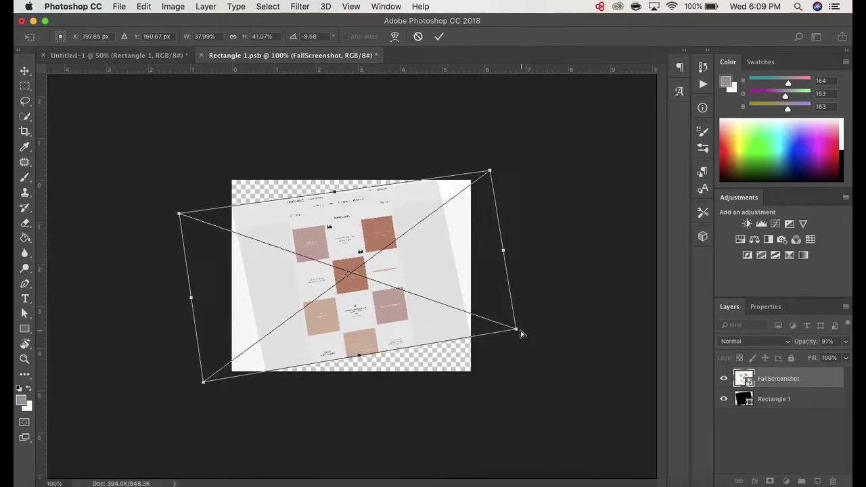
# Refine the bottom corners so the screenshot fits the rectangle, and commit.
pyautogui.moveTo(520, 331); pyautogui.dragTo(539, 335)
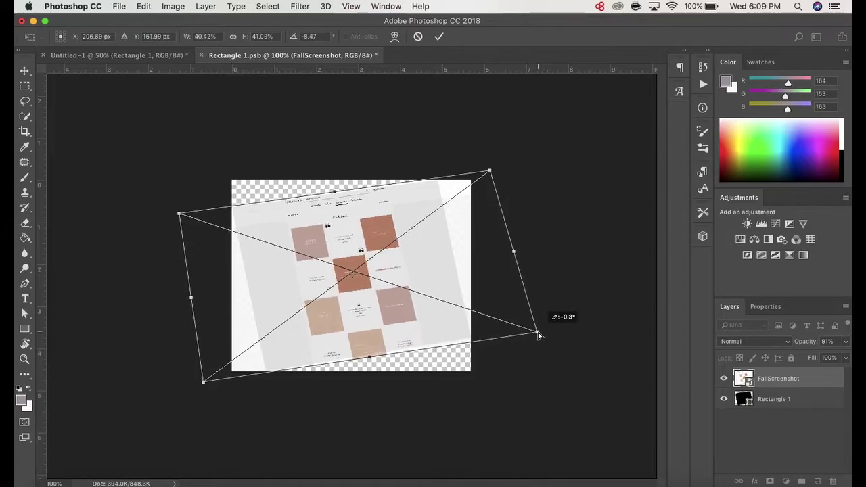
pyautogui.moveTo(203, 382); pyautogui.dragTo(223, 381)
pyautogui.moveTo(539, 332); pyautogui.dragTo(530, 330)
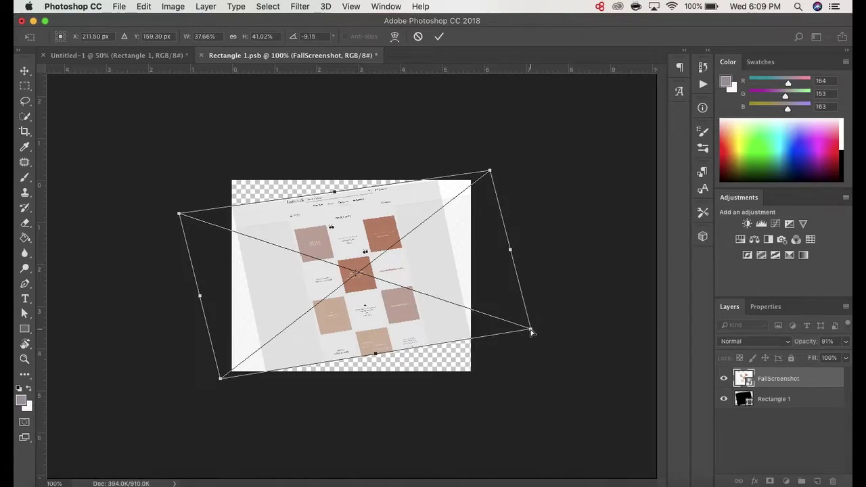
pyautogui.moveTo(221, 378); pyautogui.dragTo(214, 382)
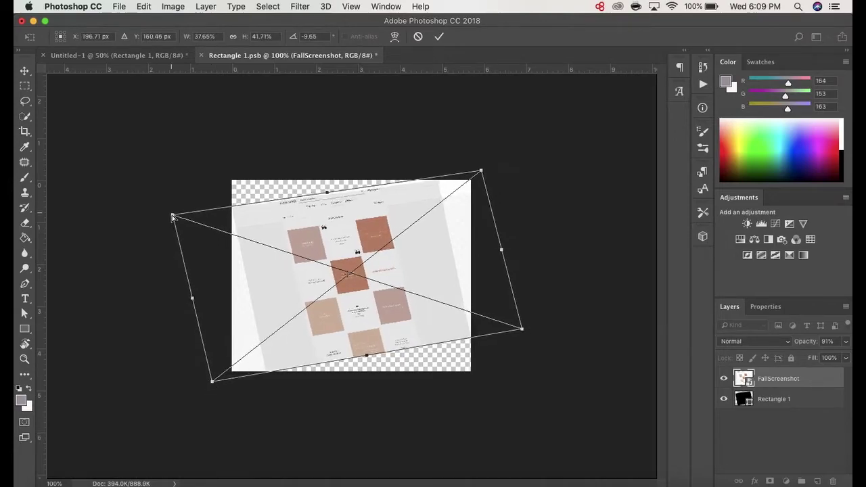
pyautogui.press('Return')
pyautogui.press('a')
pyautogui.hotkey('ctrl', 't')
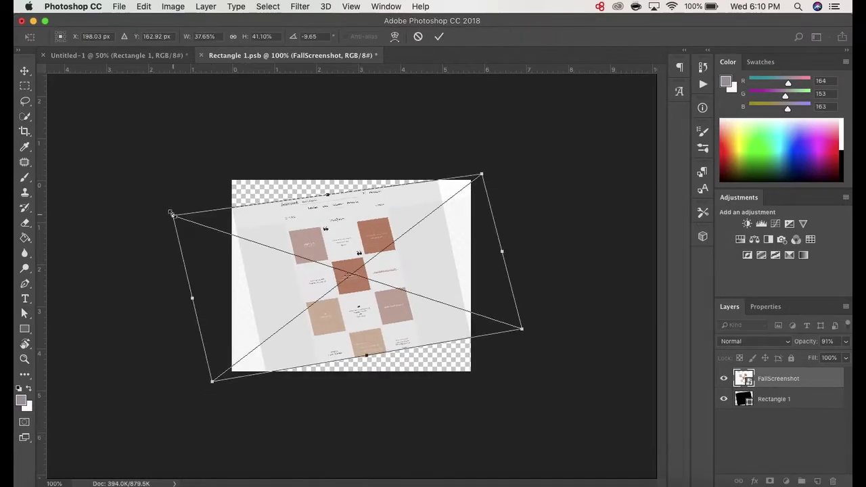
pyautogui.press('Return')
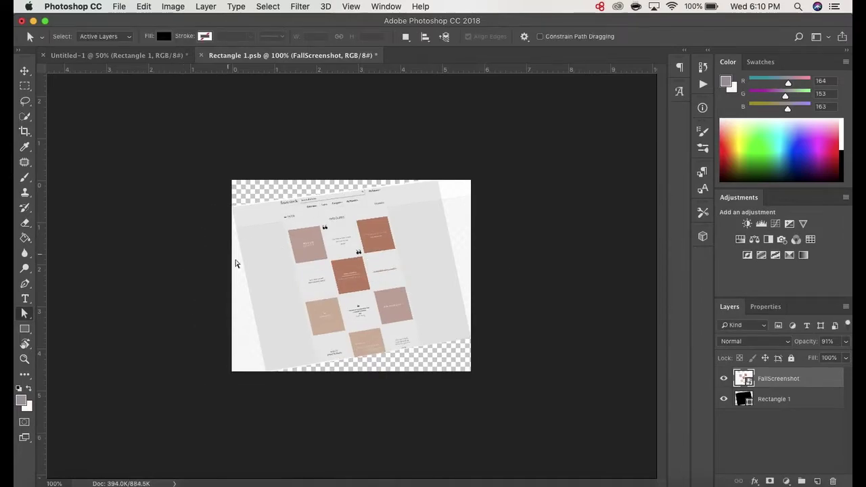
# Make FallScreenshot a clipping mask on the rectangle and set its opacity to 100%.
pyautogui.rightClick(775, 380)
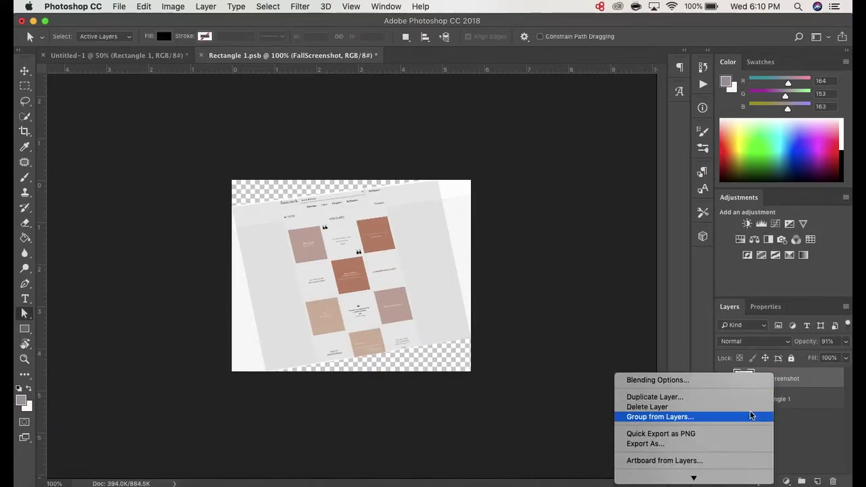
pyautogui.click(703, 363)
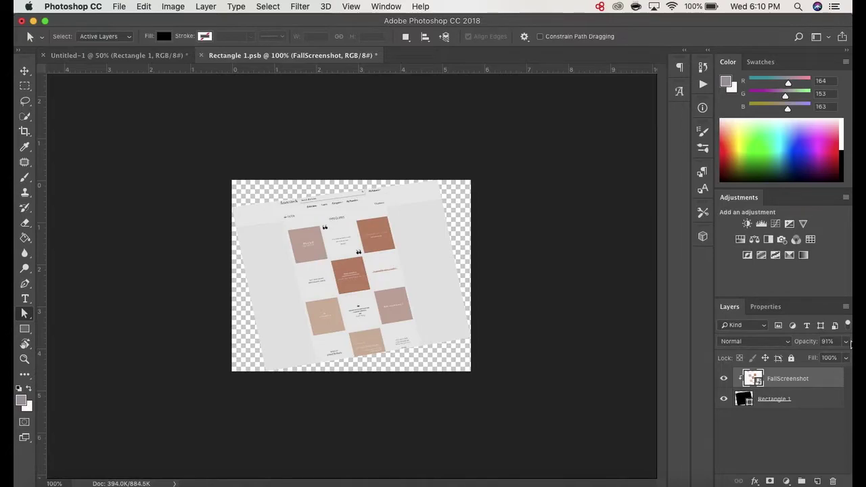
pyautogui.click(847, 342)
pyautogui.moveTo(841, 356); pyautogui.dragTo(843, 357)
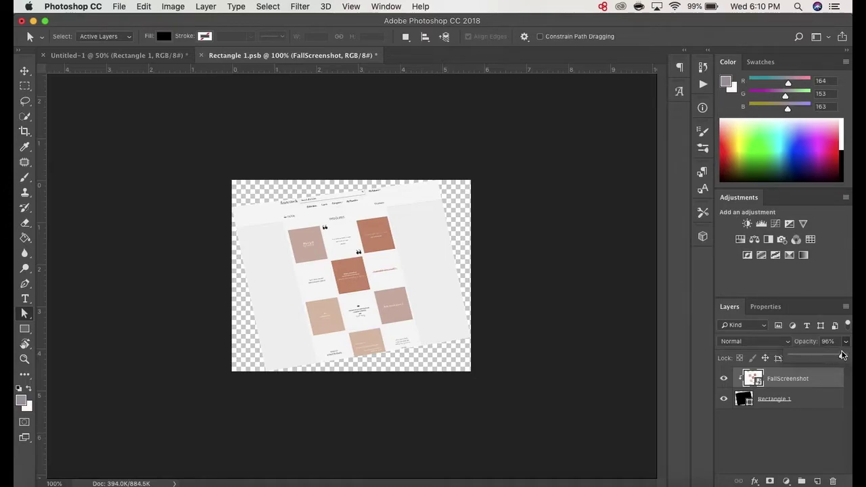
pyautogui.moveTo(842, 356); pyautogui.dragTo(851, 357)
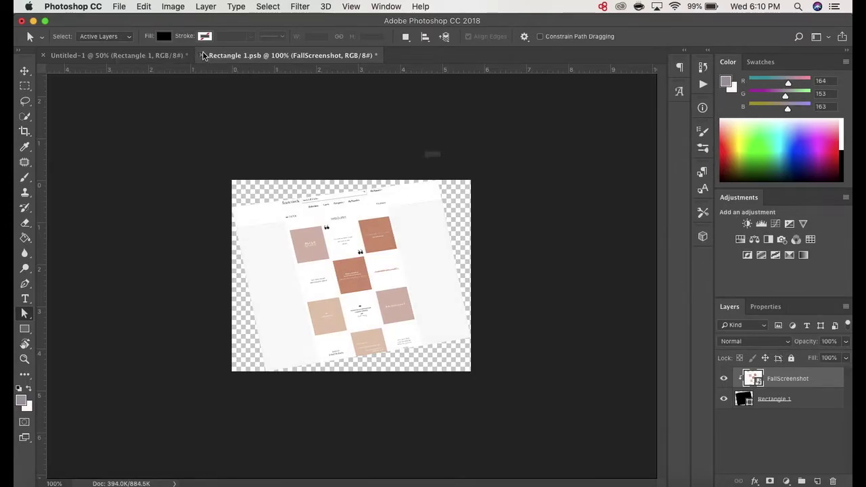
pyautogui.click(203, 55)
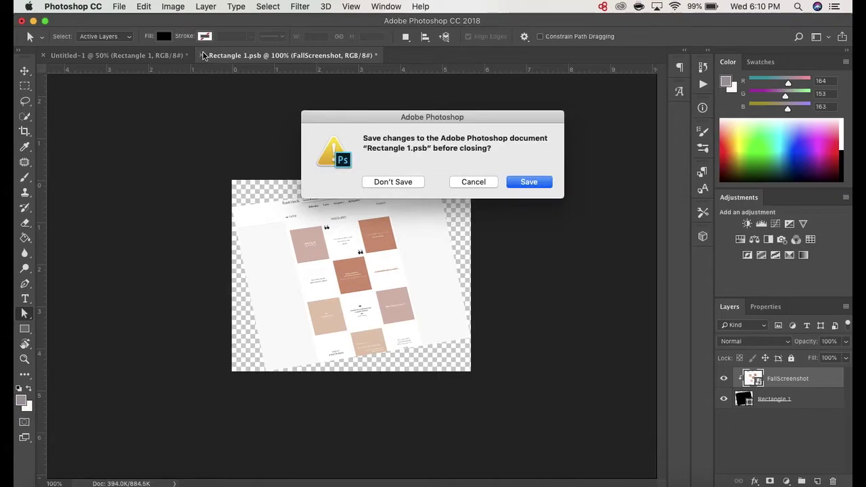
# Save Rectangle 1.psb on closing so the laptop screen shows the screenshot.
pyautogui.press('Return')
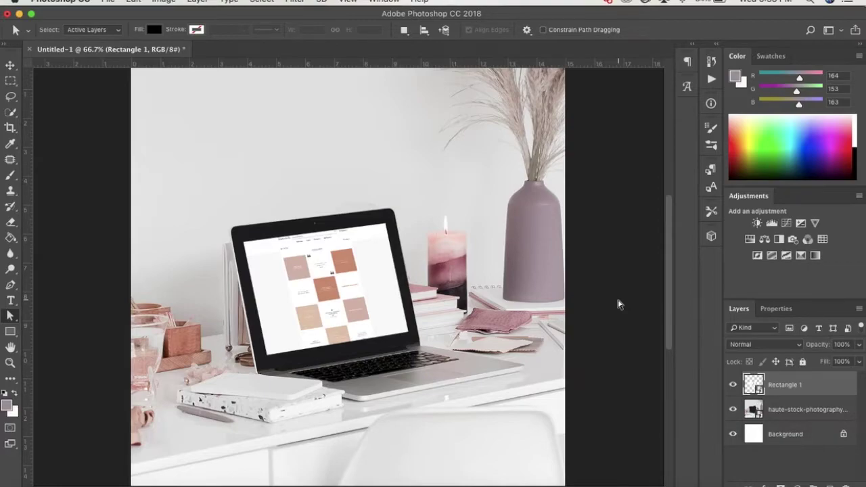
pyautogui.doubleClick(815, 384)
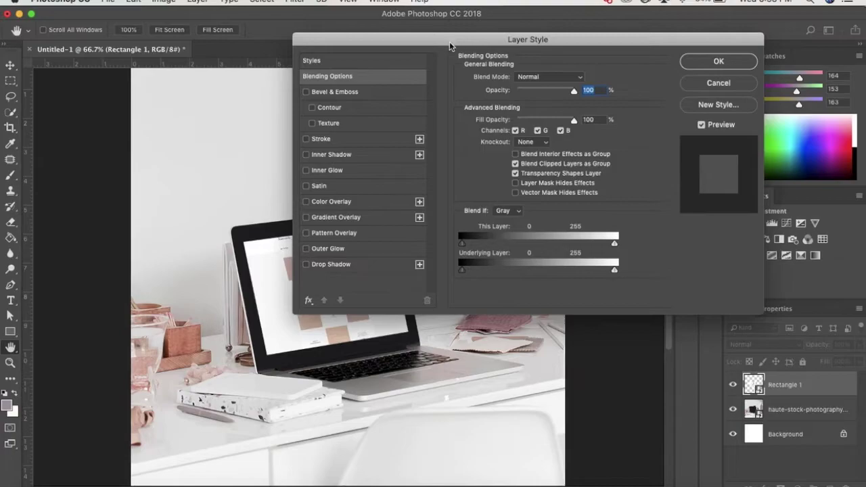
# Add a Black-White gradient overlay to Rectangle 1.
pyautogui.moveTo(449, 41); pyautogui.dragTo(549, 90)
pyautogui.press('super+1')
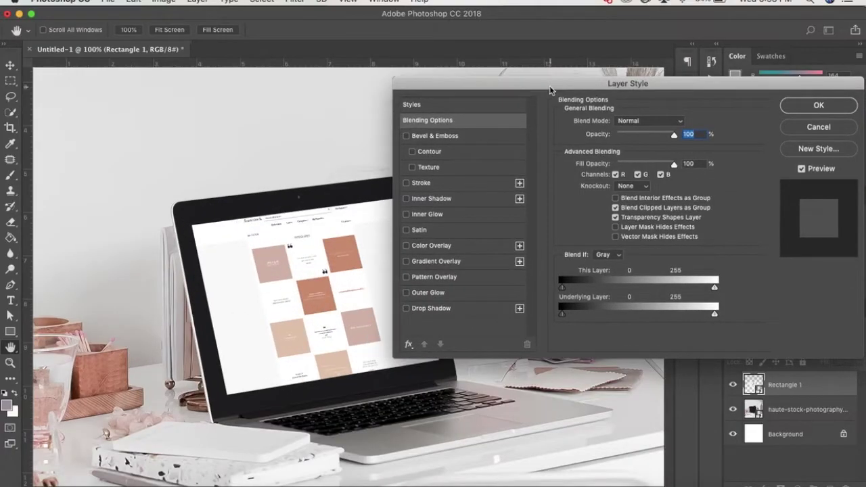
pyautogui.click(470, 263)
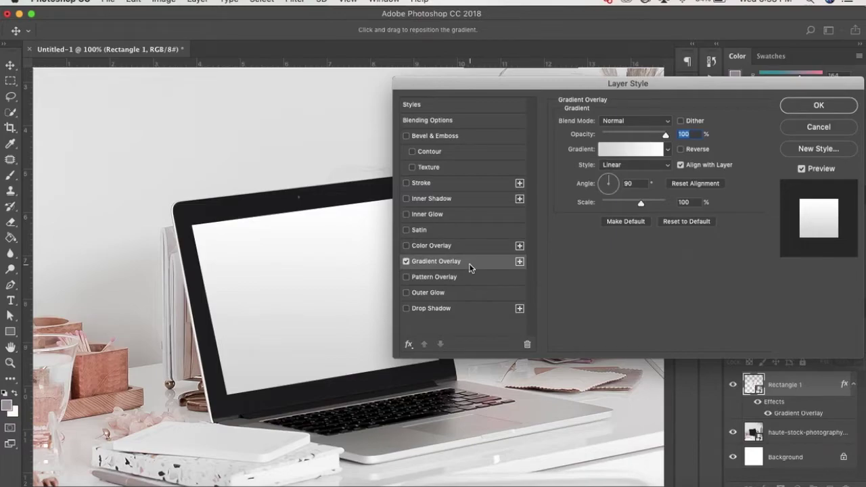
pyautogui.click(667, 150)
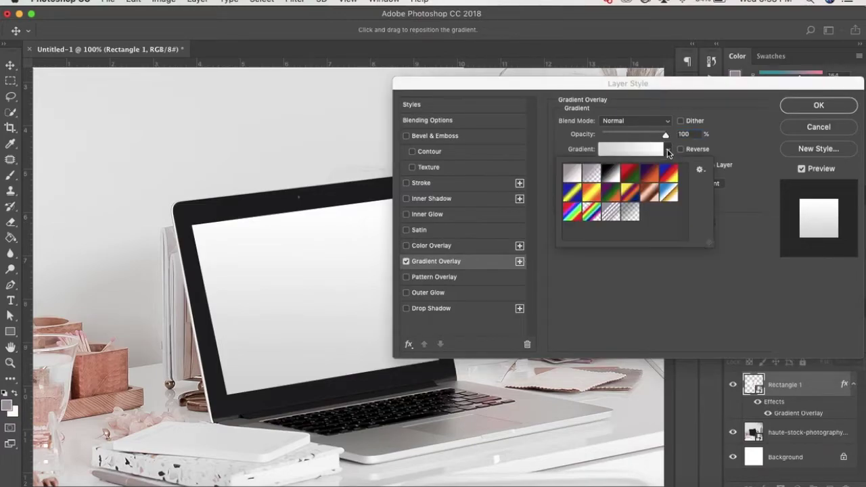
pyautogui.click(612, 178)
pyautogui.click(723, 283)
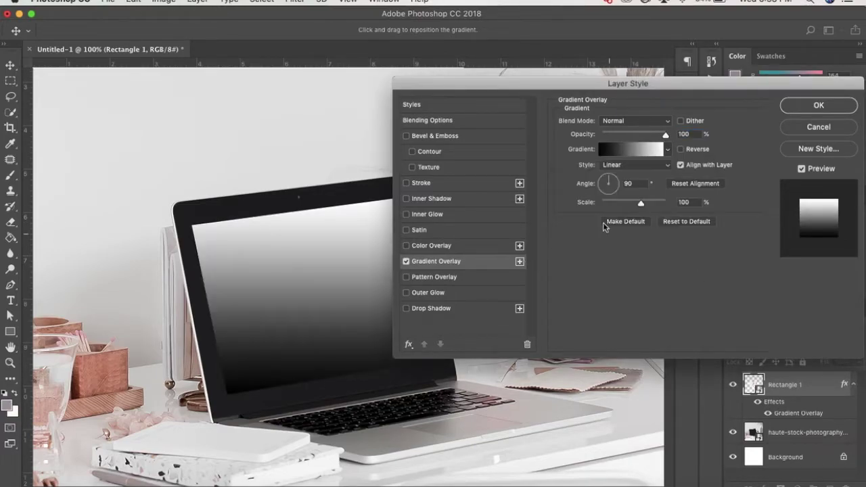
# Set the gradient overlay to 26° angle, Multiply blend mode and 51% opacity.
pyautogui.moveTo(666, 134); pyautogui.dragTo(653, 135)
pyautogui.click(614, 181)
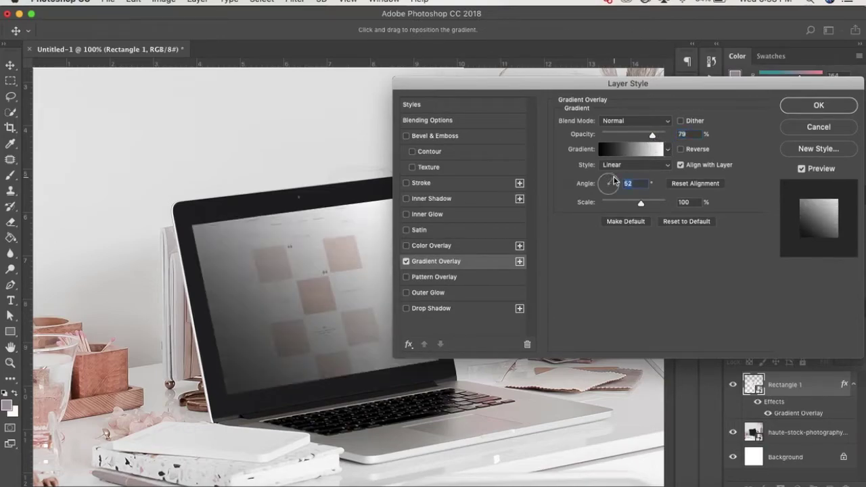
pyautogui.moveTo(614, 181); pyautogui.dragTo(670, 164)
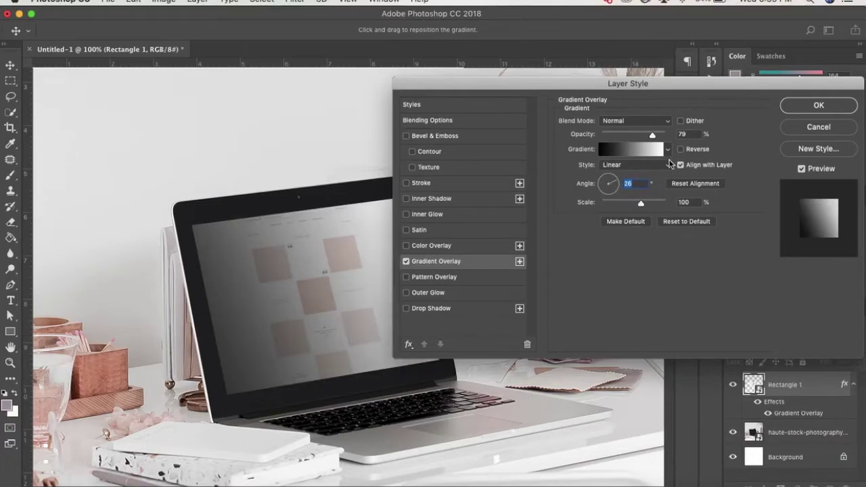
pyautogui.click(635, 121)
pyautogui.click(625, 144)
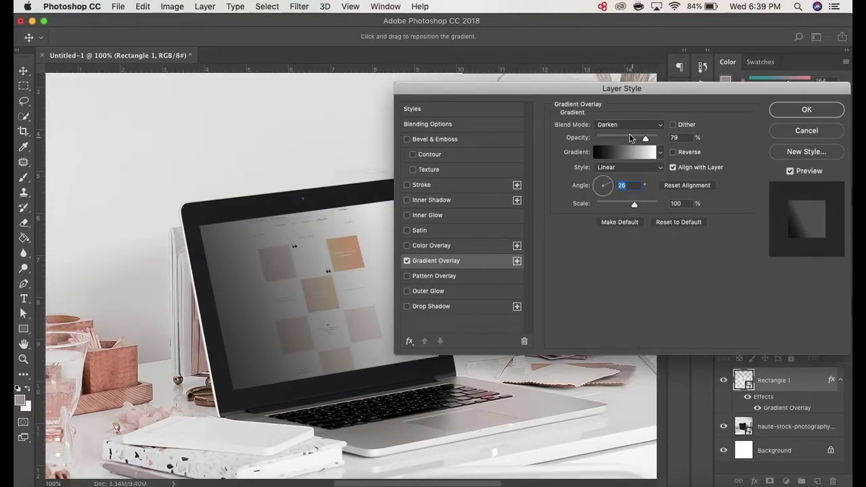
pyautogui.click(629, 125)
pyautogui.click(618, 131)
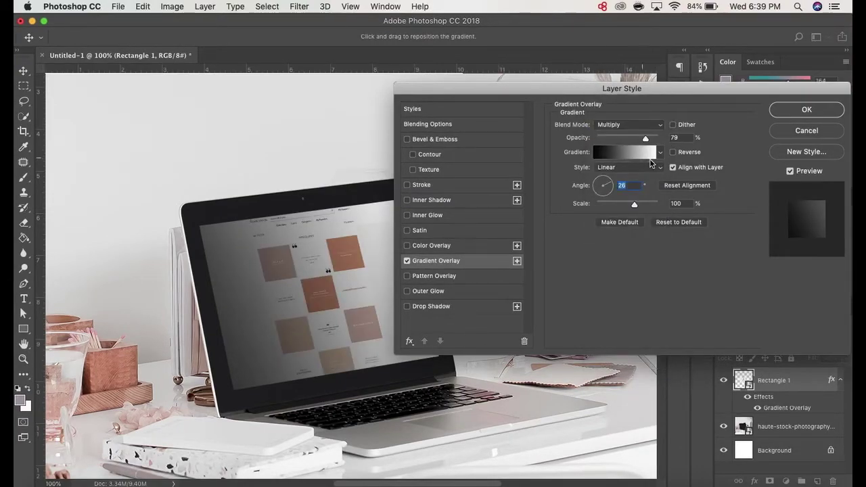
pyautogui.moveTo(645, 138); pyautogui.dragTo(627, 140)
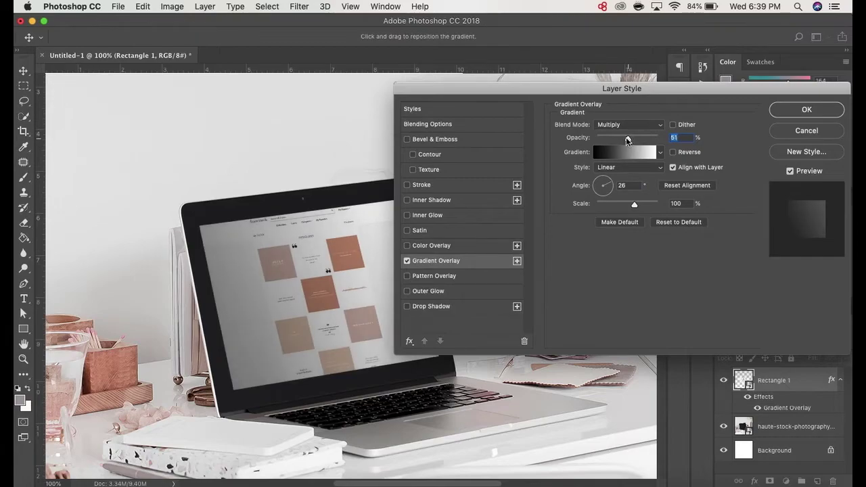
pyautogui.click(471, 278)
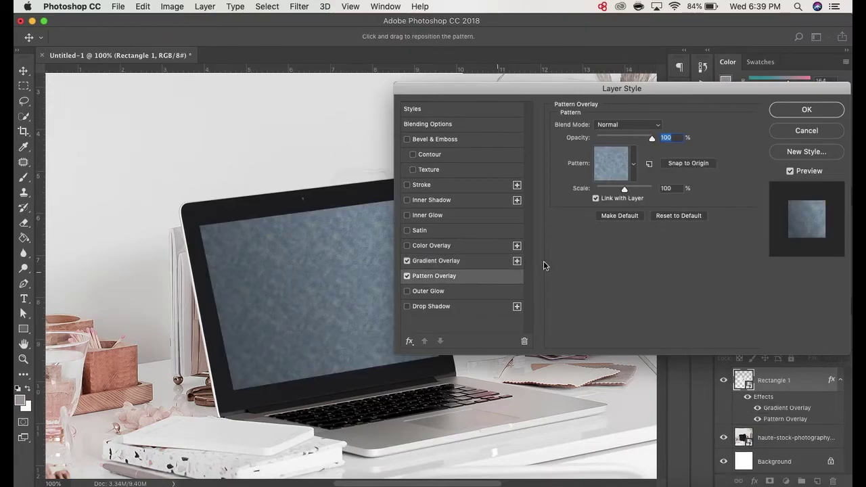
# Pick the herringbone pattern for the screen's Pattern Overlay after trying a couple of others.
pyautogui.click(635, 166)
pyautogui.click(573, 217)
pyautogui.click(593, 218)
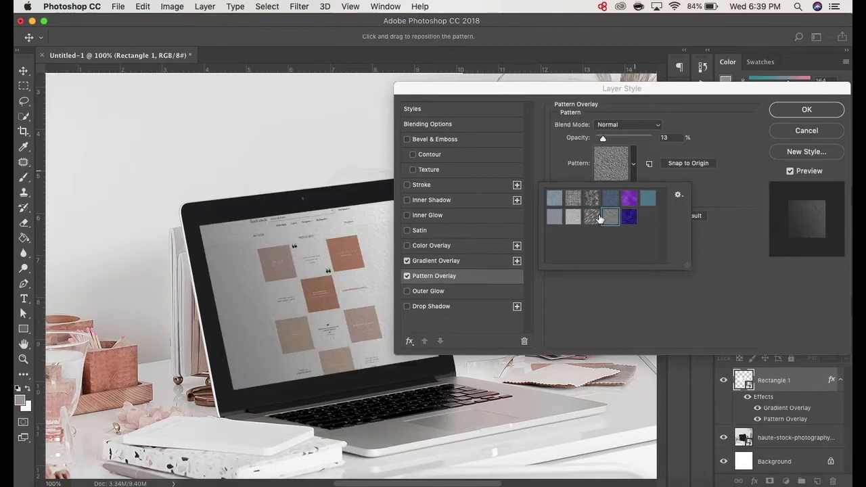
pyautogui.click(592, 199)
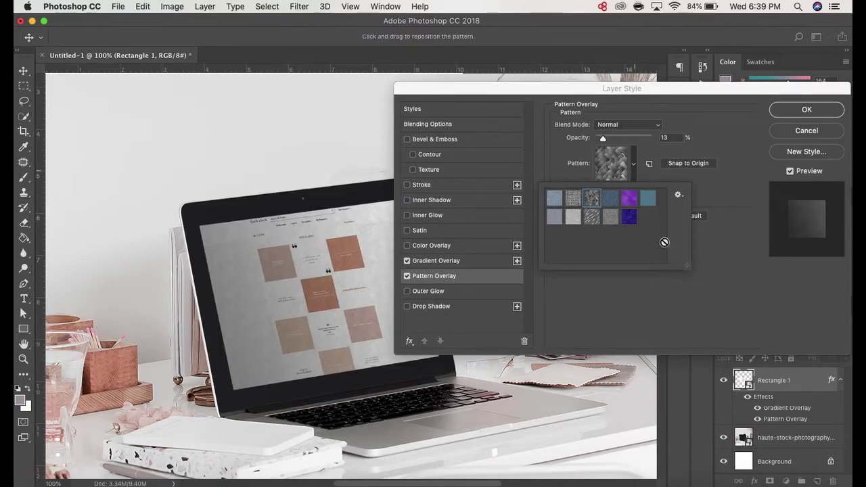
pyautogui.click(667, 173)
# Experiment with pattern settings: Lighten at 32% opacity, then Overlay blend mode.
pyautogui.moveTo(603, 140); pyautogui.dragTo(598, 140)
pyautogui.click(626, 125)
pyautogui.click(617, 196)
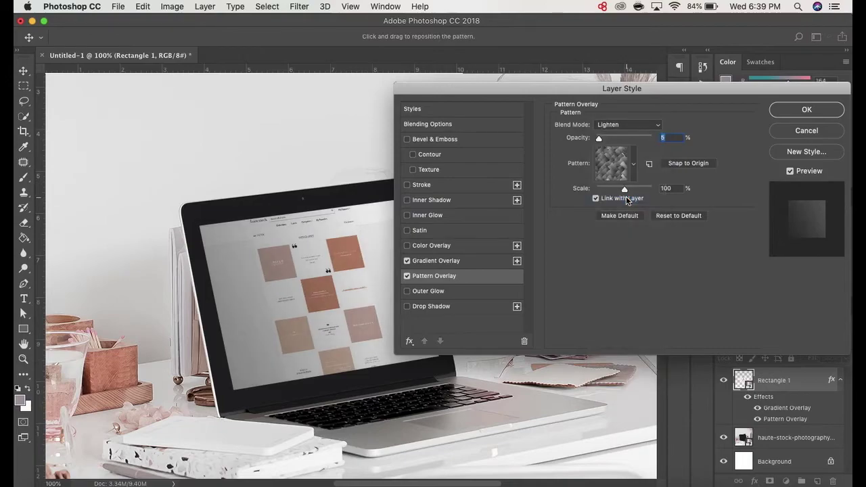
pyautogui.moveTo(598, 139)
pyautogui.mouseDown()
pyautogui.moveTo(619, 139)
pyautogui.moveTo(606, 139)
pyautogui.mouseUp()
pyautogui.click(626, 124)
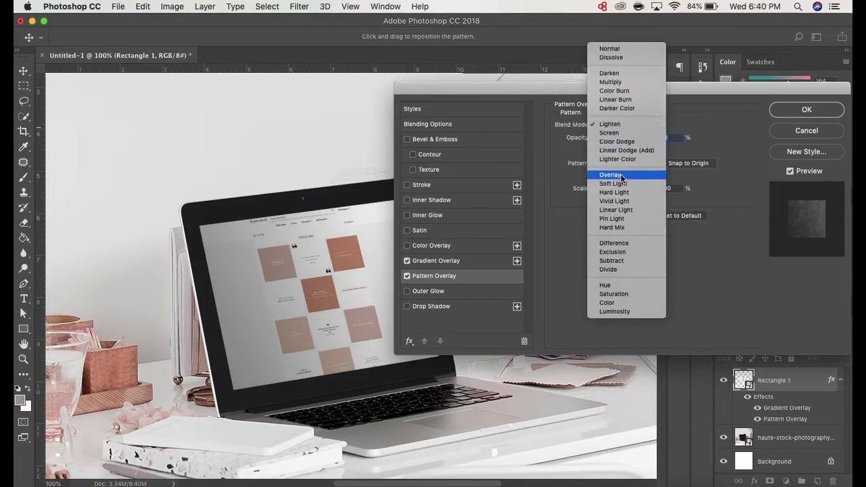
pyautogui.click(617, 172)
# Settle the pattern on Multiply at 5% opacity and apply the layer style.
pyautogui.click(617, 125)
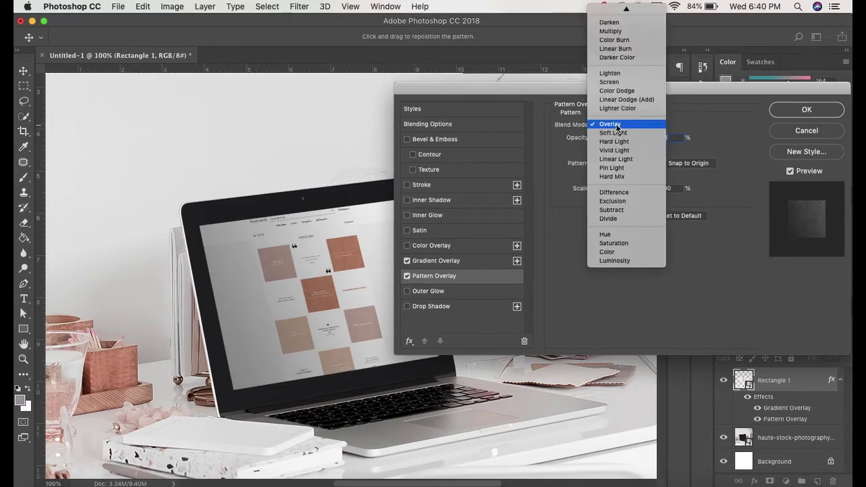
pyautogui.click(611, 82)
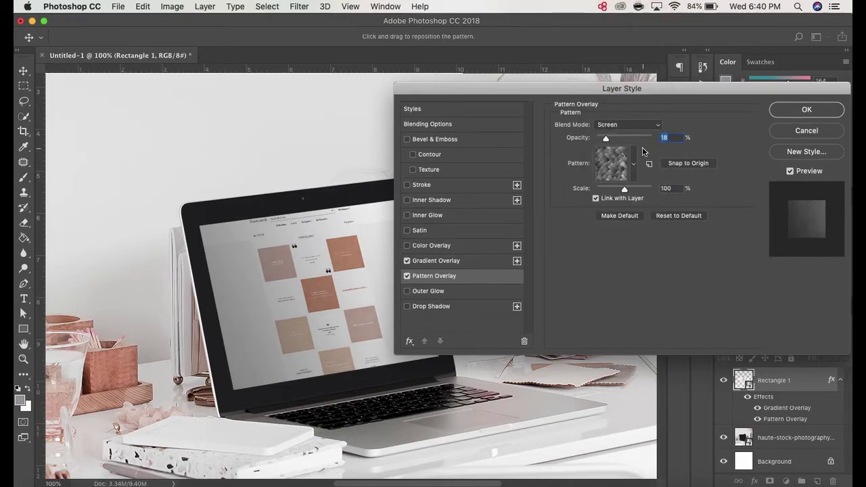
pyautogui.moveTo(606, 139); pyautogui.dragTo(604, 138)
pyautogui.click(626, 124)
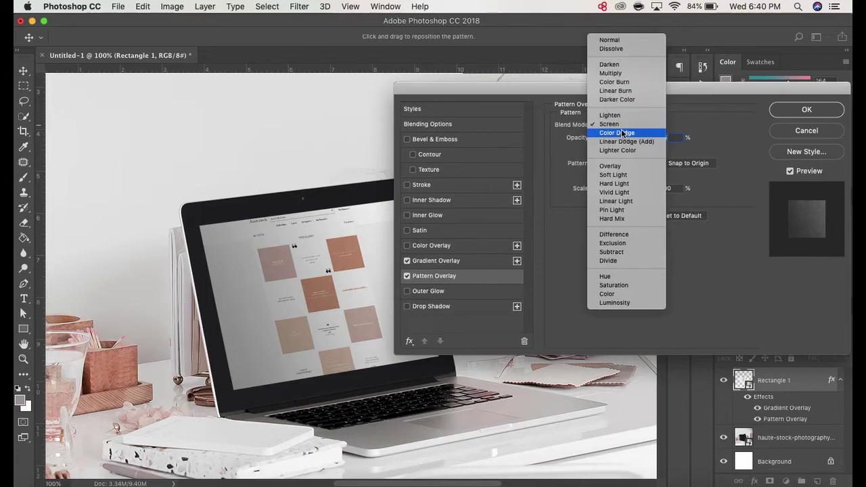
pyautogui.click(610, 73)
pyautogui.moveTo(607, 139); pyautogui.dragTo(600, 143)
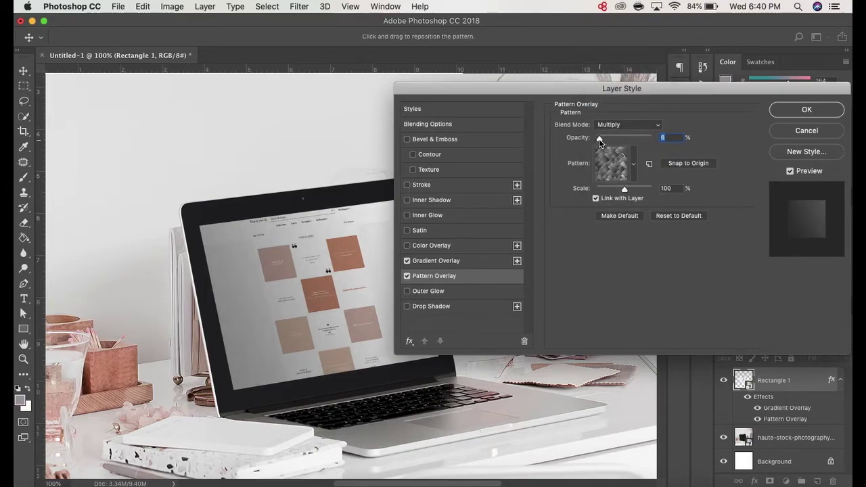
pyautogui.click(793, 113)
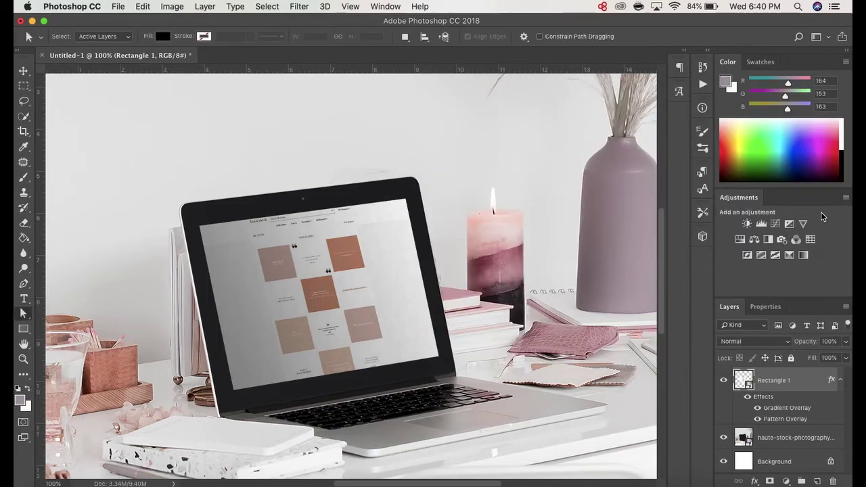
# Dim the screen layer to 85% opacity and zoom out to 50%.
pyautogui.click(846, 341)
pyautogui.moveTo(846, 357); pyautogui.dragTo(844, 357)
pyautogui.press('super+minus')
pyautogui.press('super+minus')
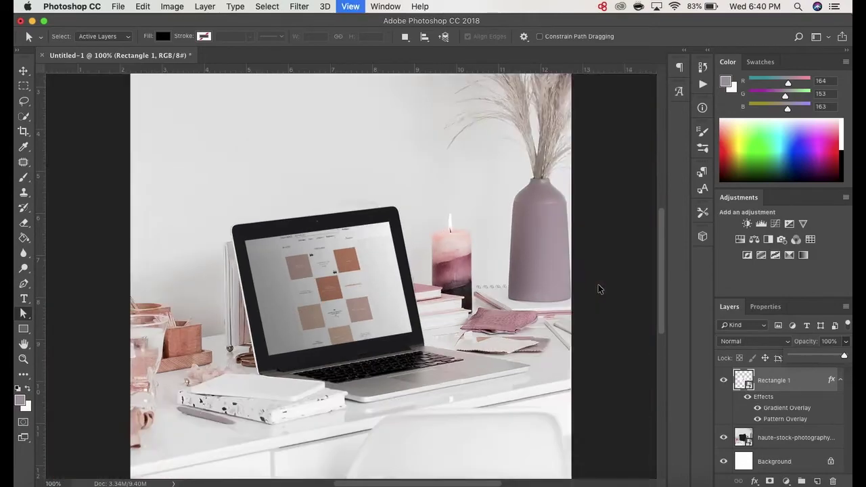
# Lower the screen layer's Gradient Overlay opacity to 31% and confirm the style.
pyautogui.doubleClick(778, 406)
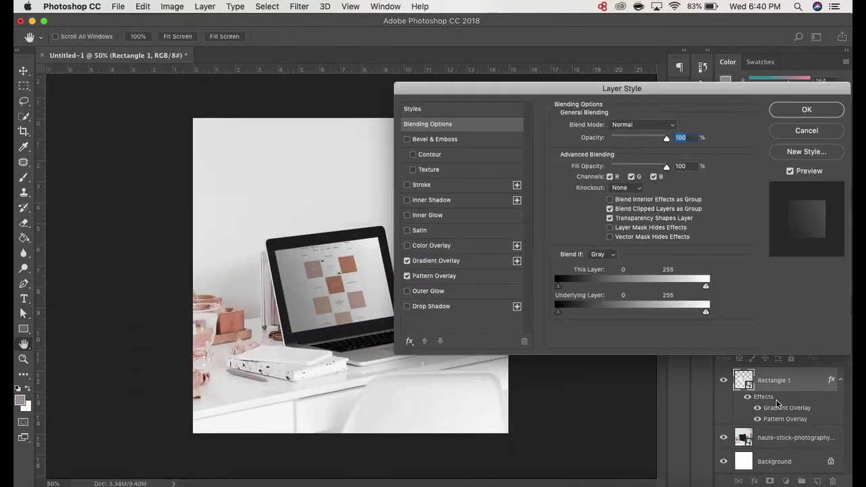
pyautogui.click(436, 260)
pyautogui.moveTo(625, 142); pyautogui.dragTo(612, 143)
pyautogui.press('Return')
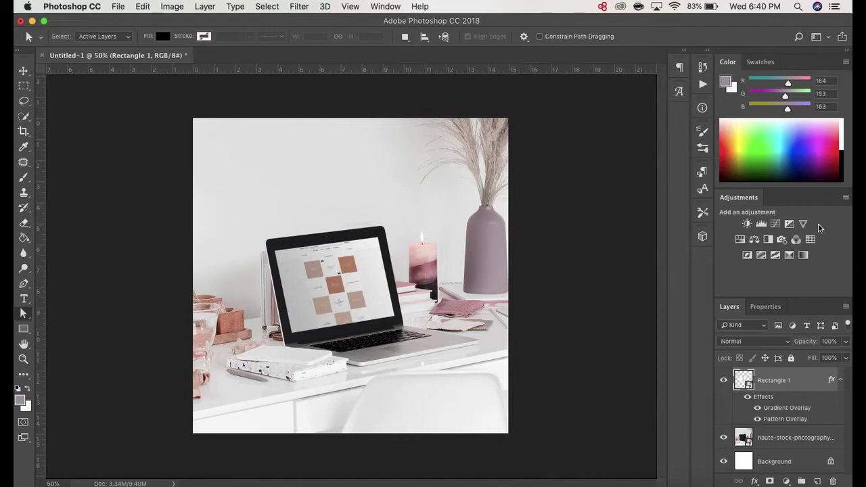
pyautogui.press('super+1')
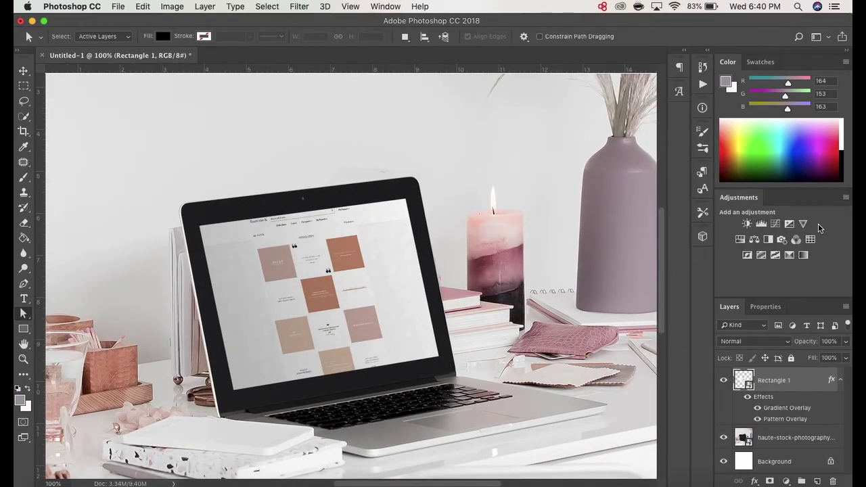
# Set the screen layer's blend mode to Screen and view the mockup at 50%.
pyautogui.click(764, 342)
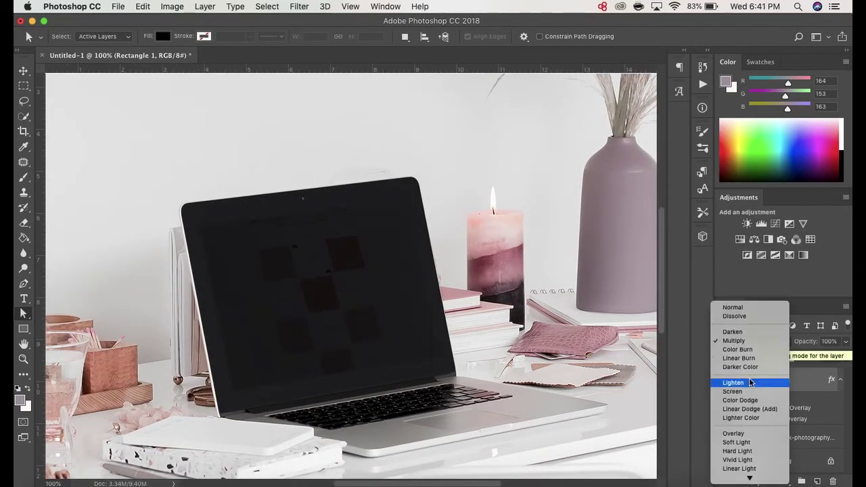
pyautogui.click(749, 393)
pyautogui.press('super+minus')
pyautogui.press('super+minus')
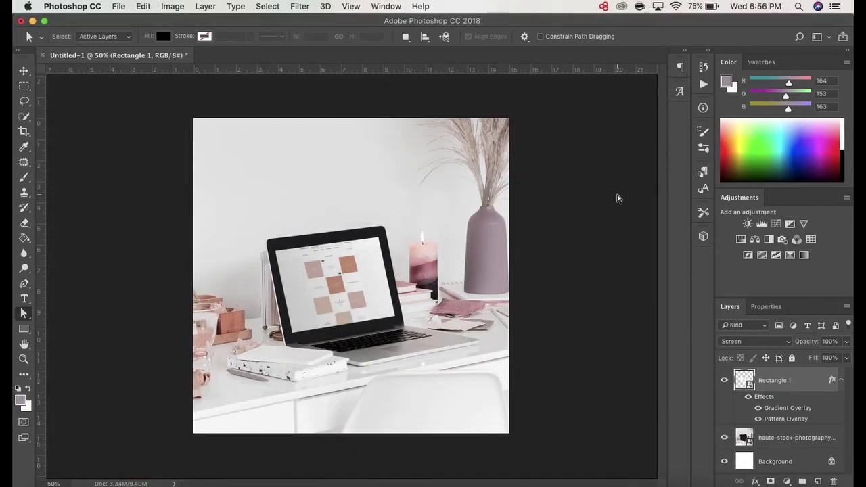
# Save a PNG copy named FallSocialMediaMarketing to the Desktop via Save As.
pyautogui.click(121, 6)
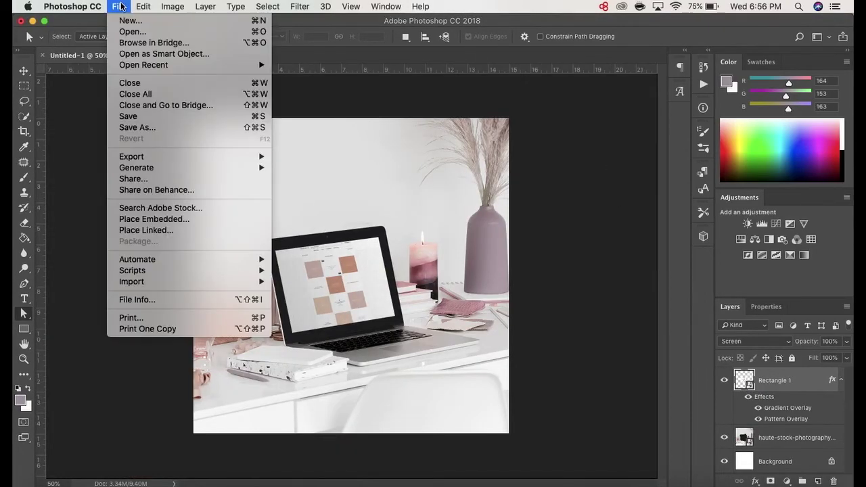
pyautogui.click(153, 129)
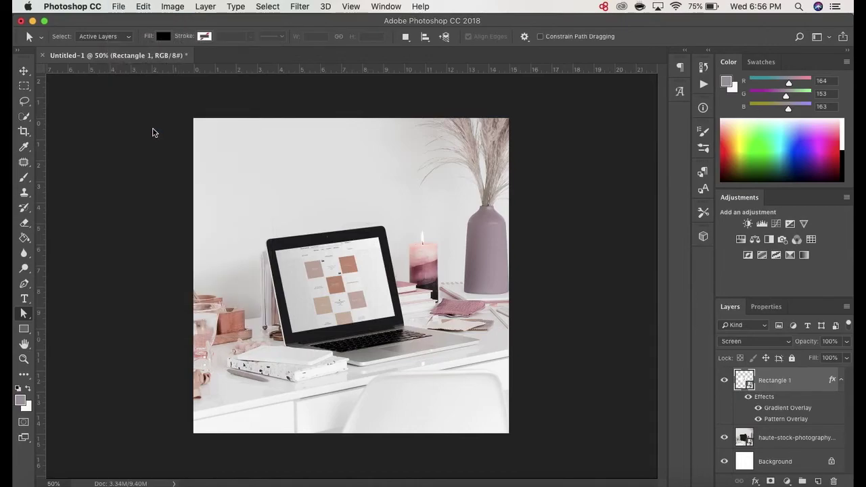
pyautogui.click(427, 164)
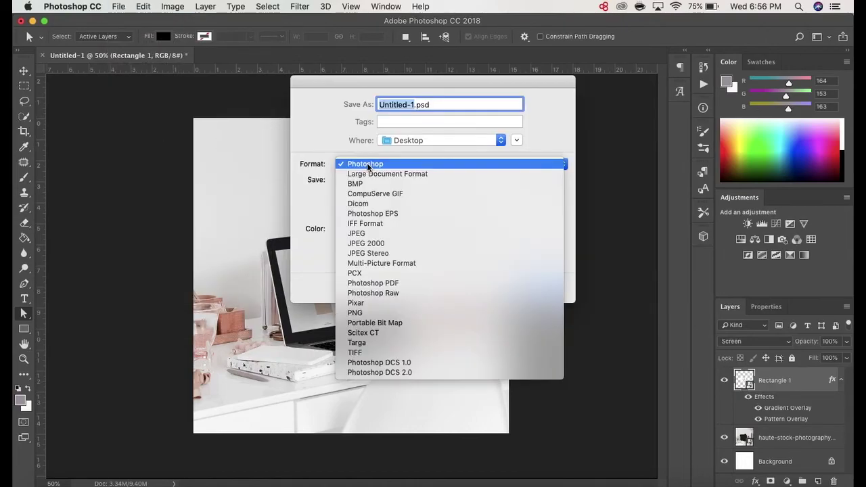
pyautogui.click(357, 313)
pyautogui.write('Fa')
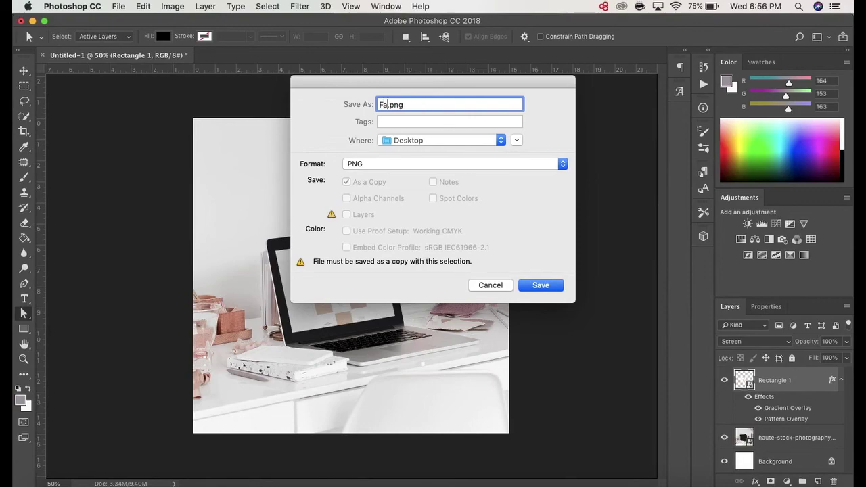
pyautogui.write('llSocialMediaM')
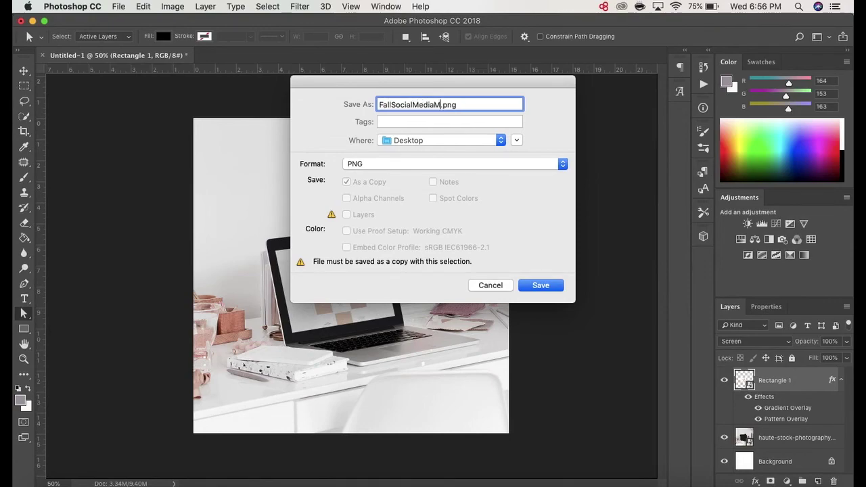
pyautogui.write('arketing')
pyautogui.press('Return')
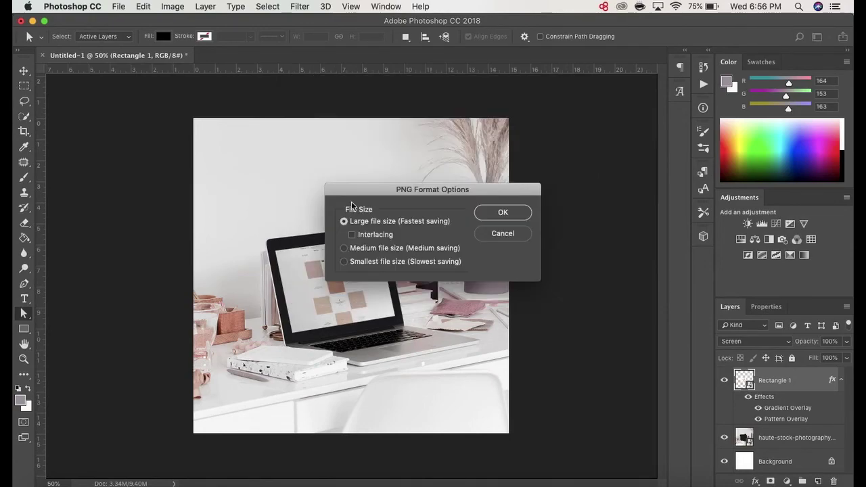